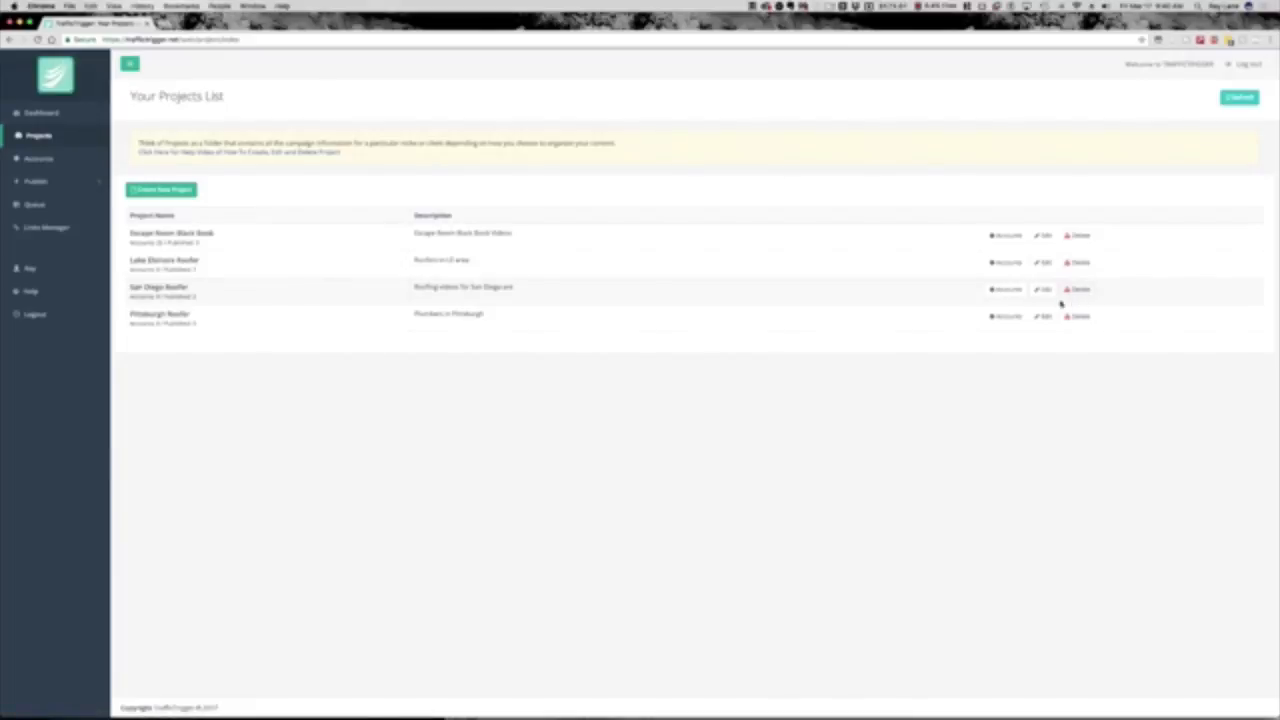
Open the San Diego Roofer project's data for editing, review its name and description, and close it without saving
left_click(1045, 290)
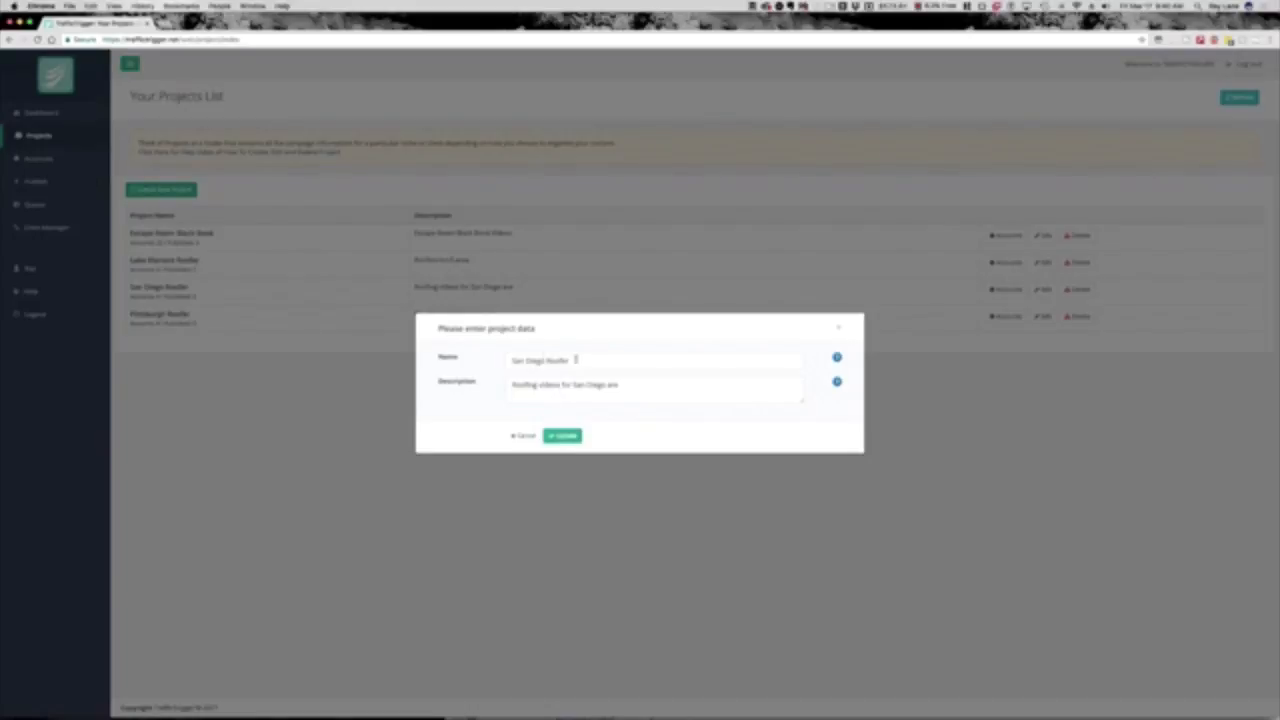
left_click_drag(576, 359, 489, 351)
left_click_drag(618, 384, 492, 382)
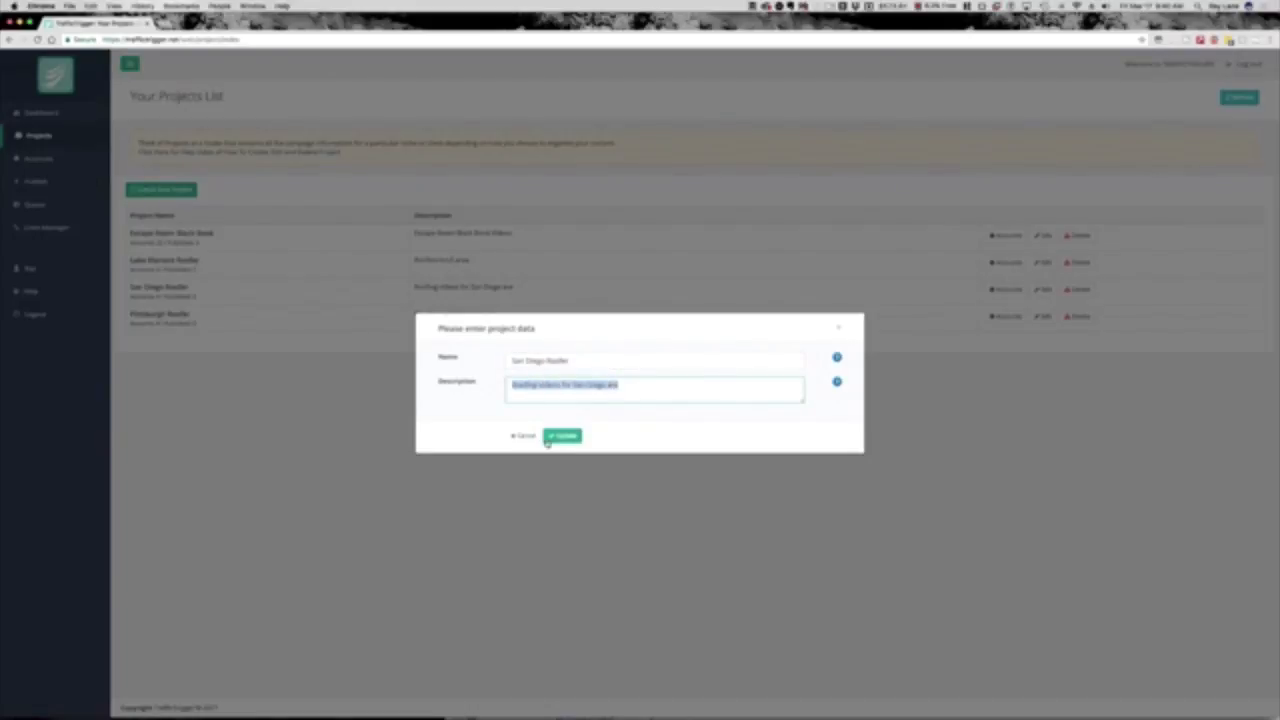
left_click_drag(578, 360, 510, 358)
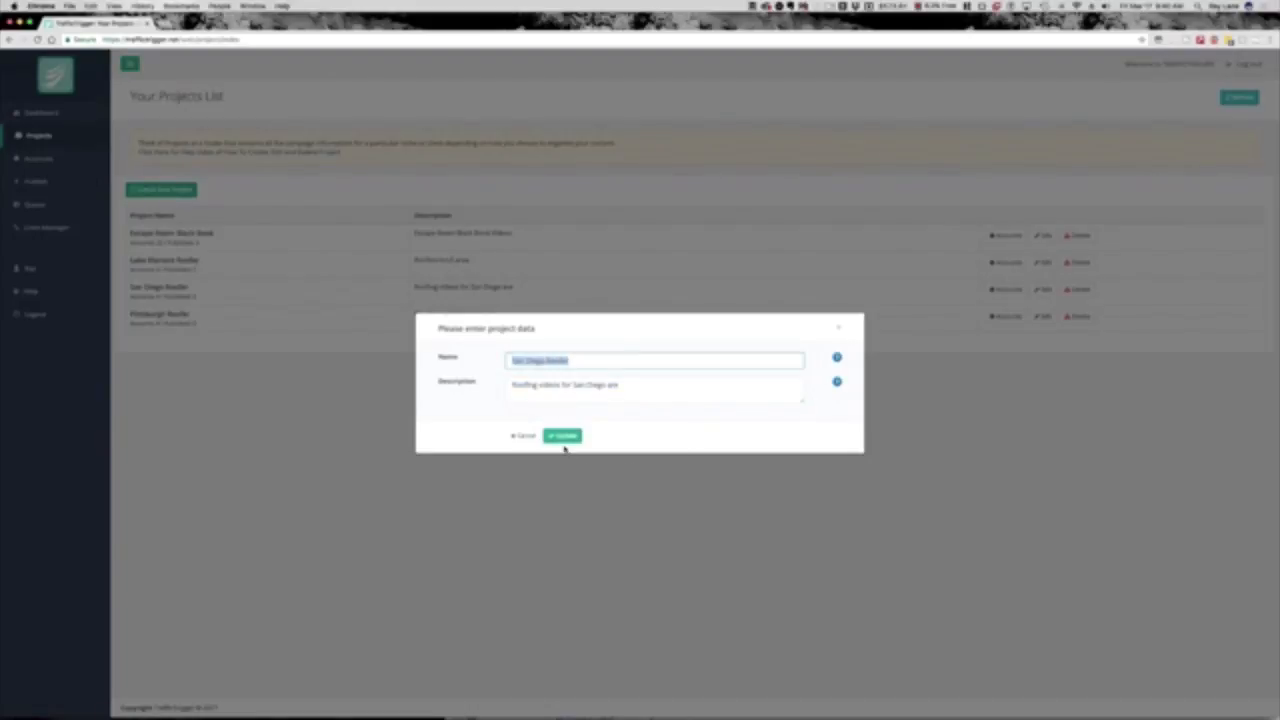
left_click(527, 436)
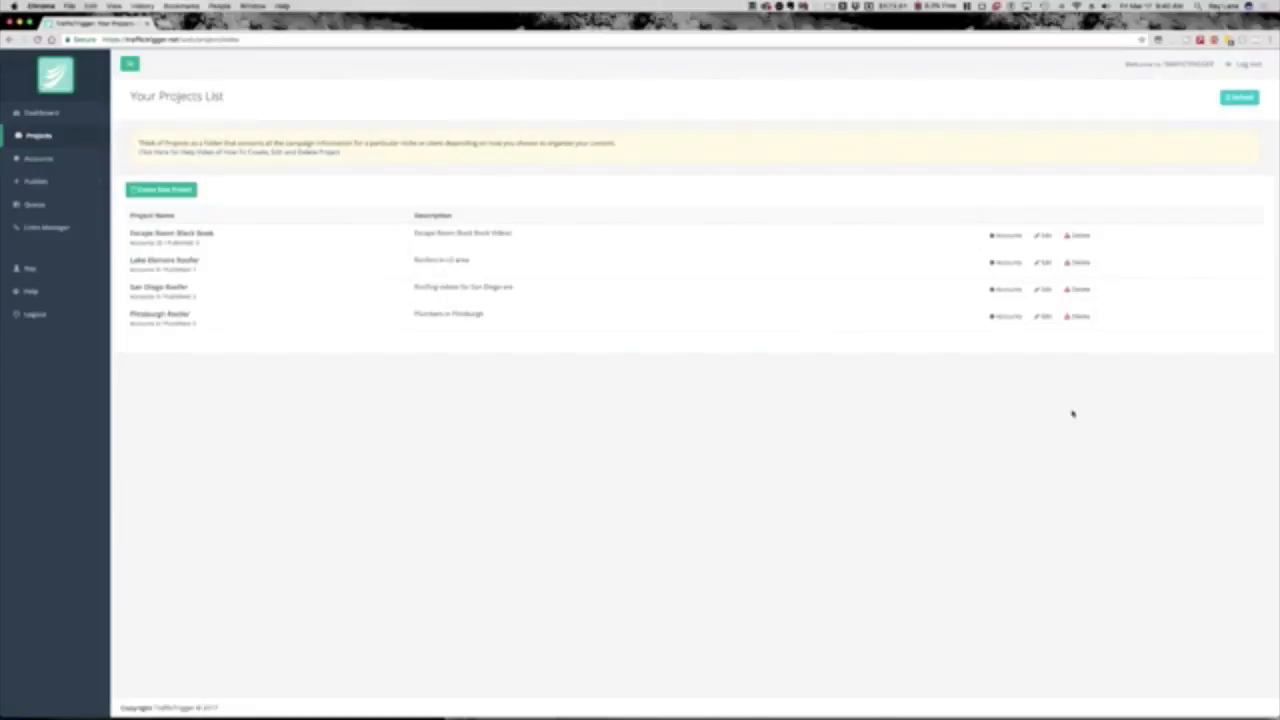
Review the San Diego Roofer project's status update, bookmark, blog post, document and video accounts, and its project data
left_click(1003, 290)
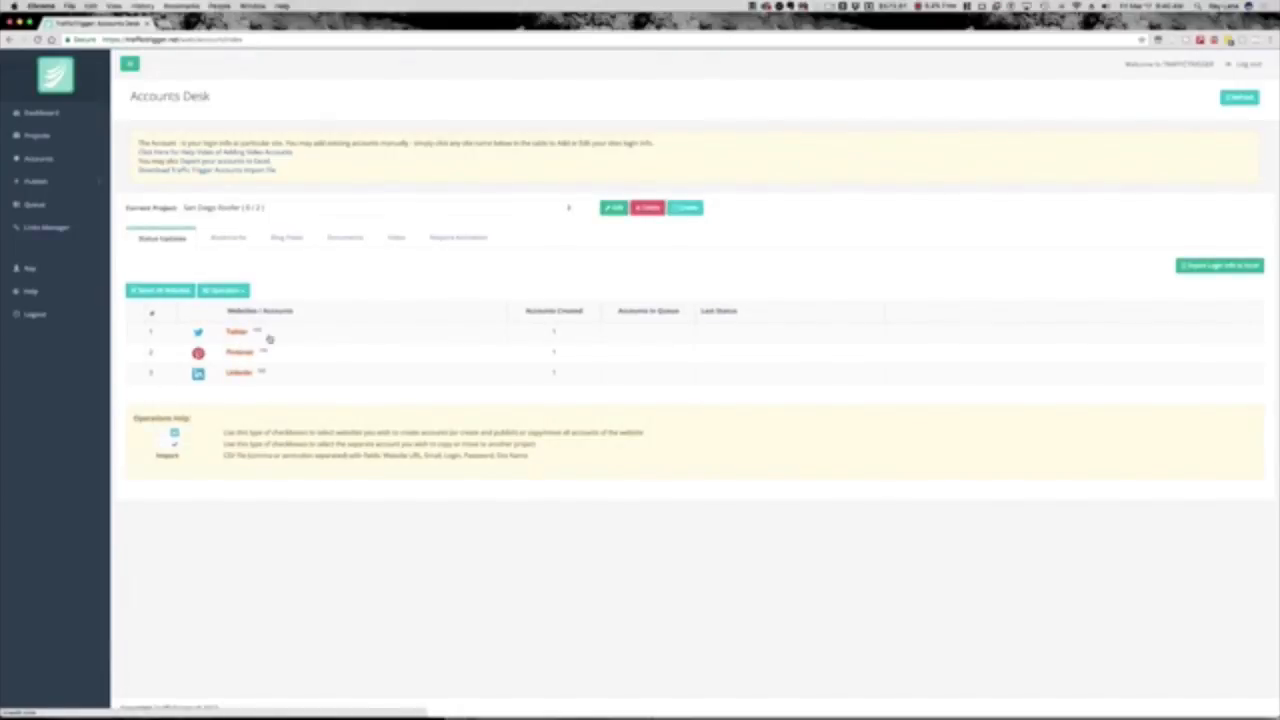
left_click(229, 240)
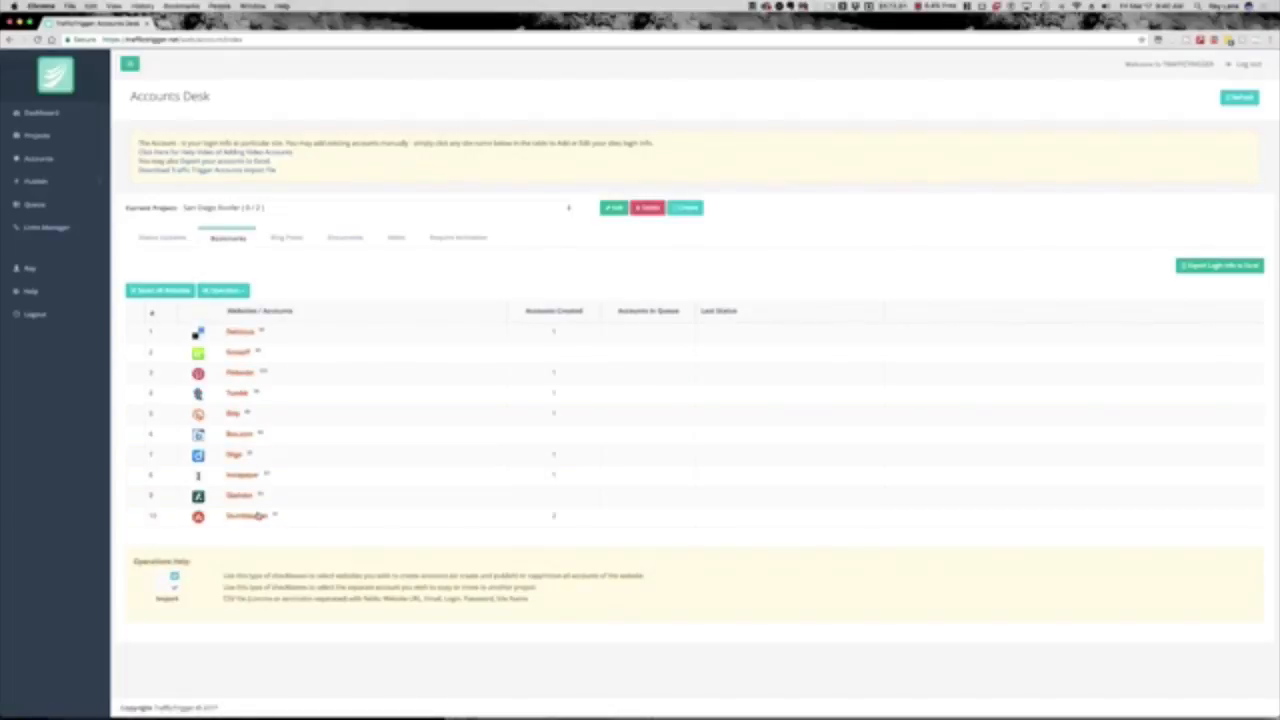
left_click(290, 244)
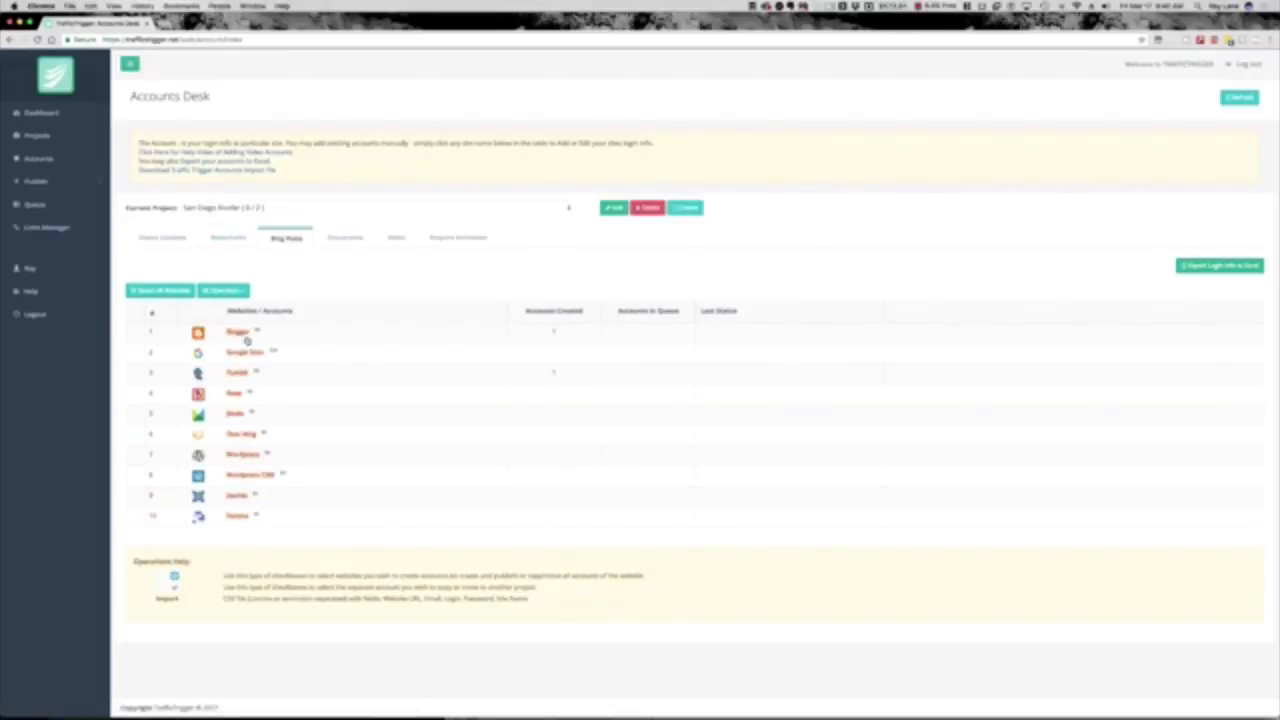
left_click(350, 237)
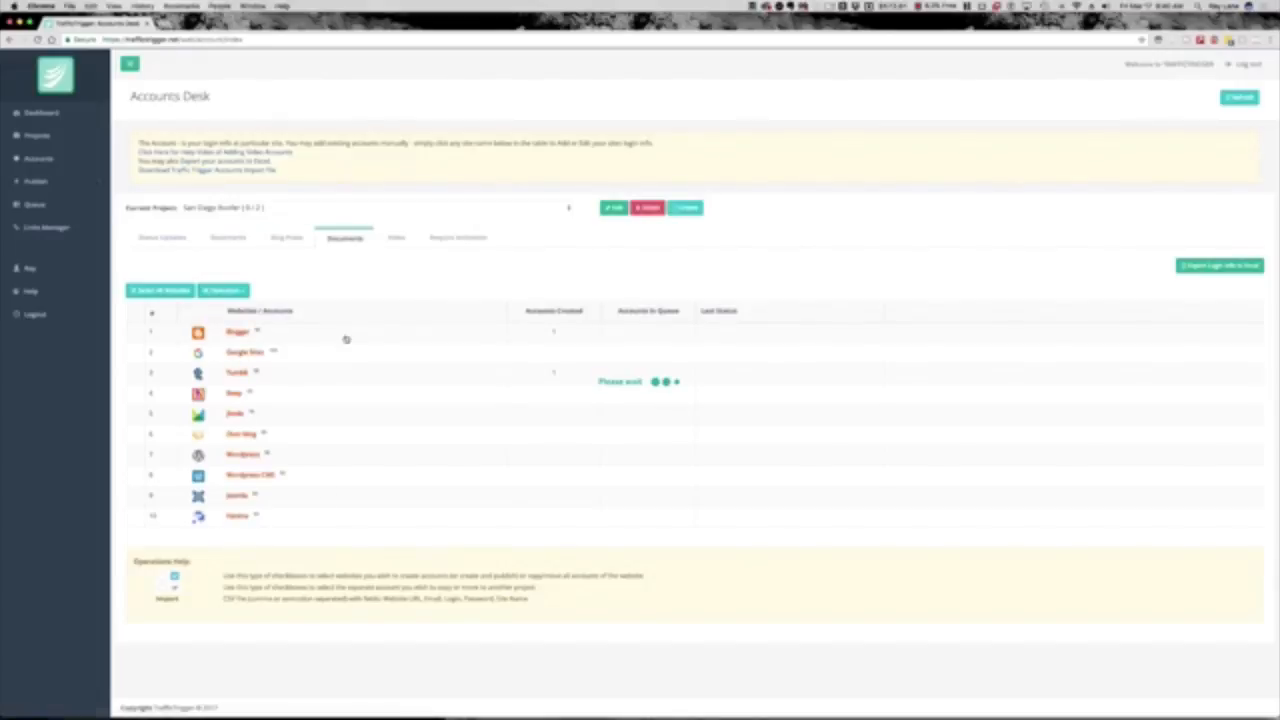
left_click(395, 239)
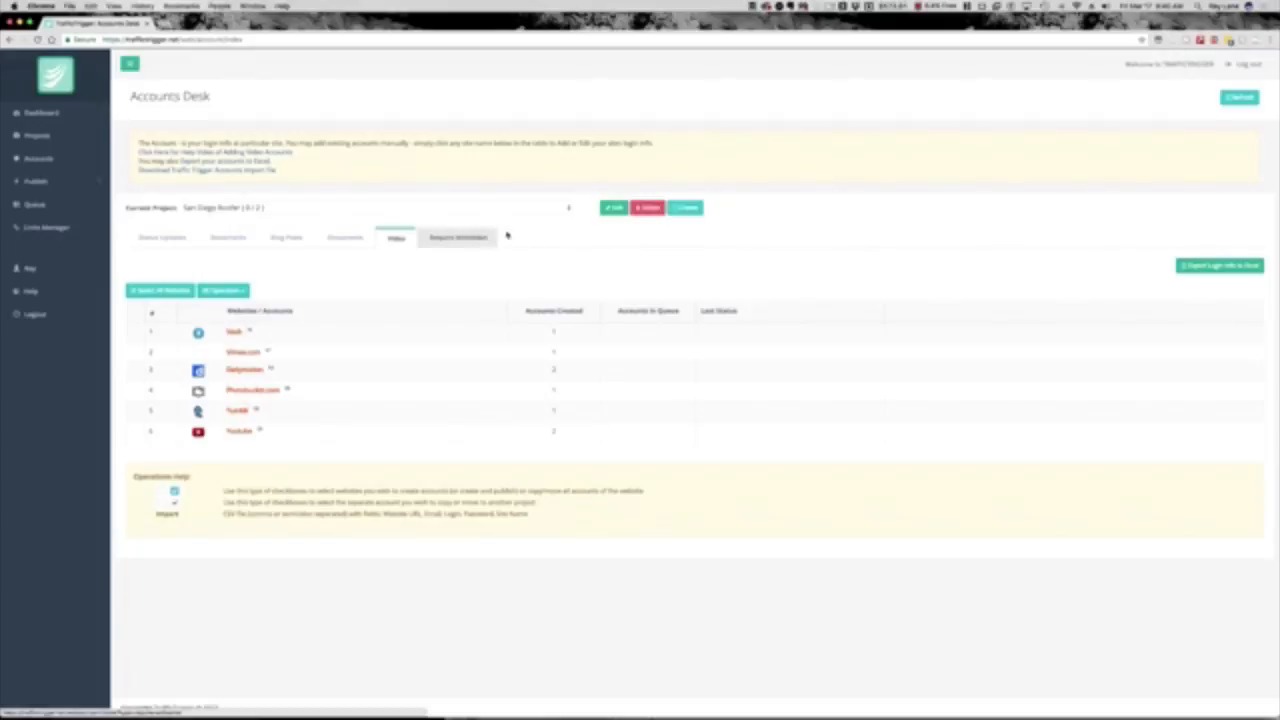
left_click(611, 208)
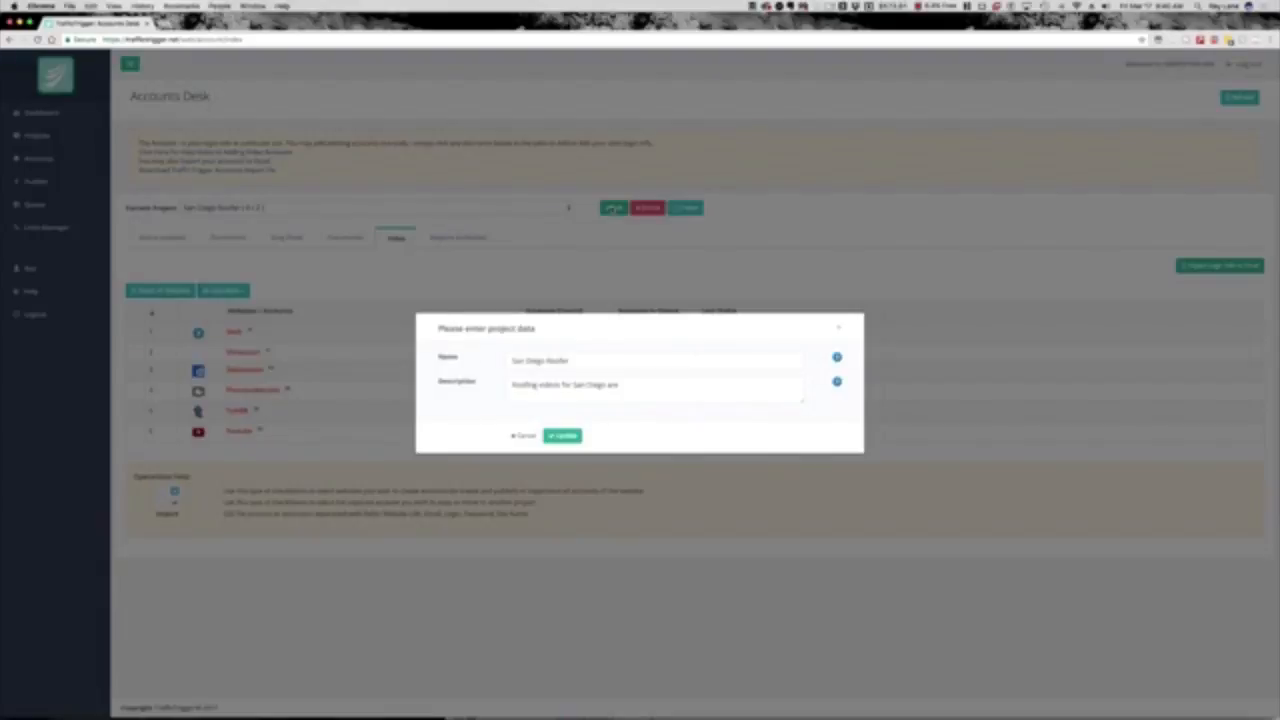
left_click(522, 436)
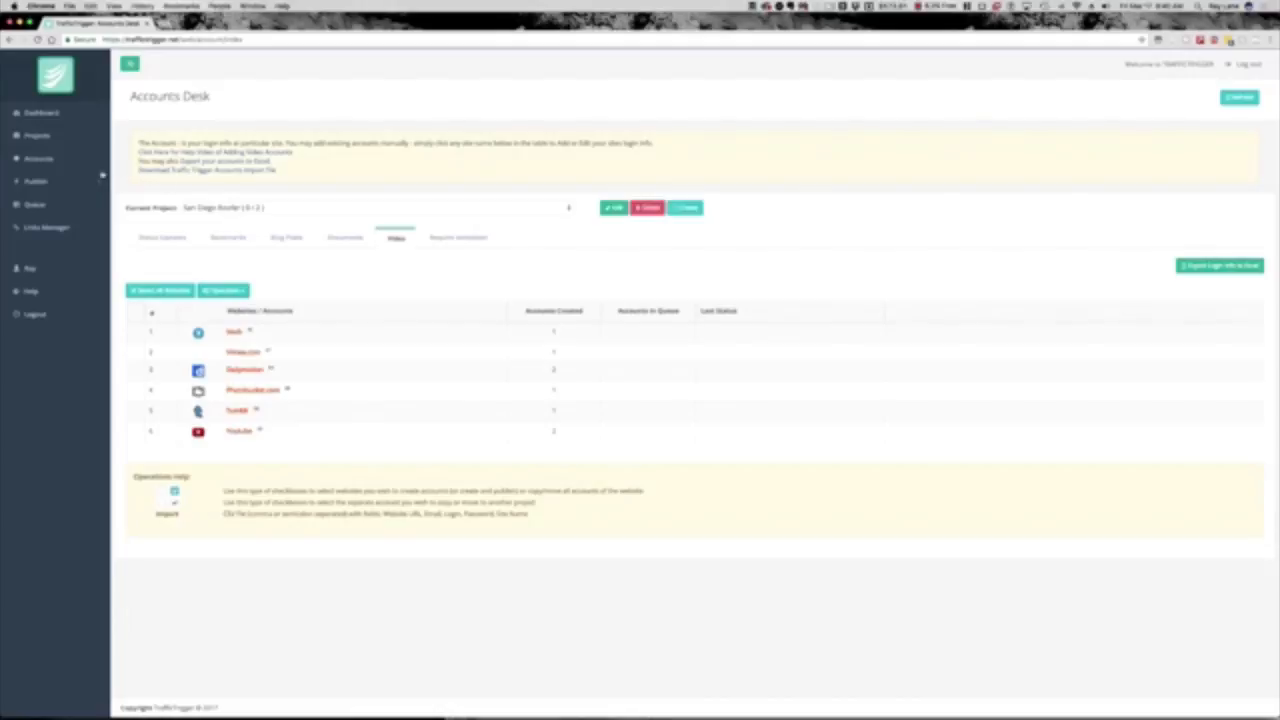
Open video publishing for the San Diego Roofer project and examine each site's accounts and posting statuses
left_click(38, 182)
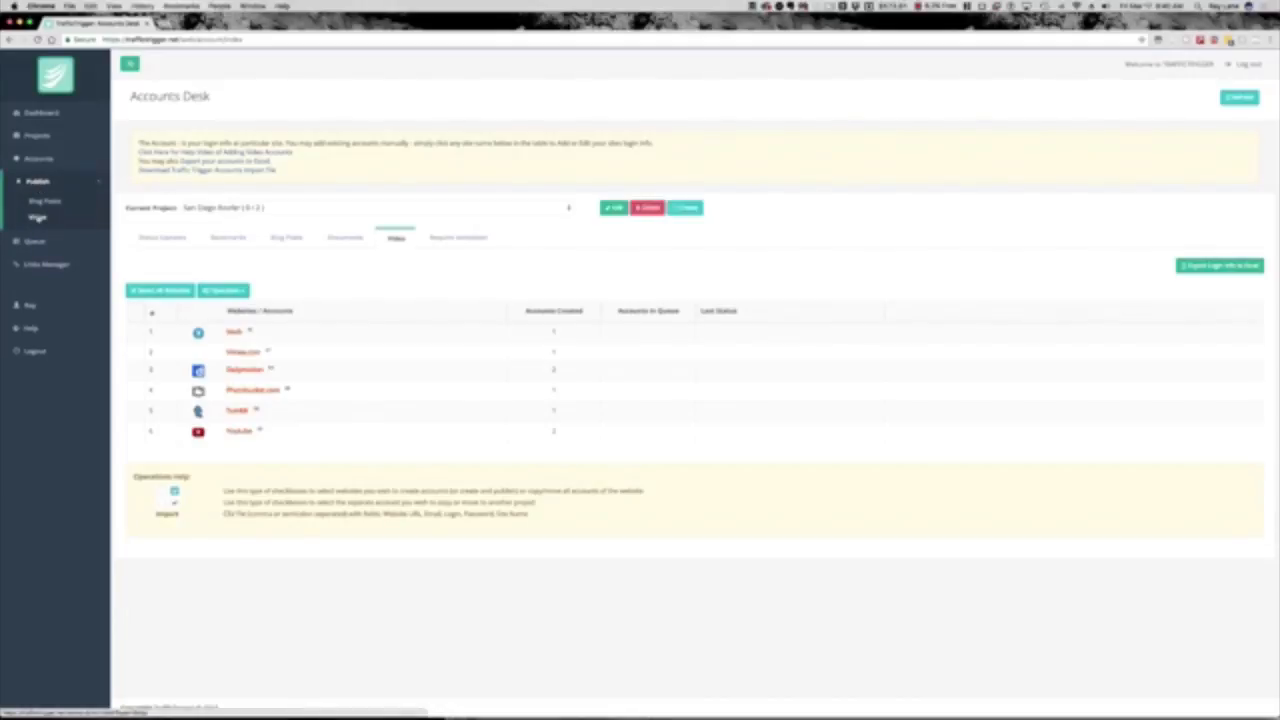
left_click(38, 217)
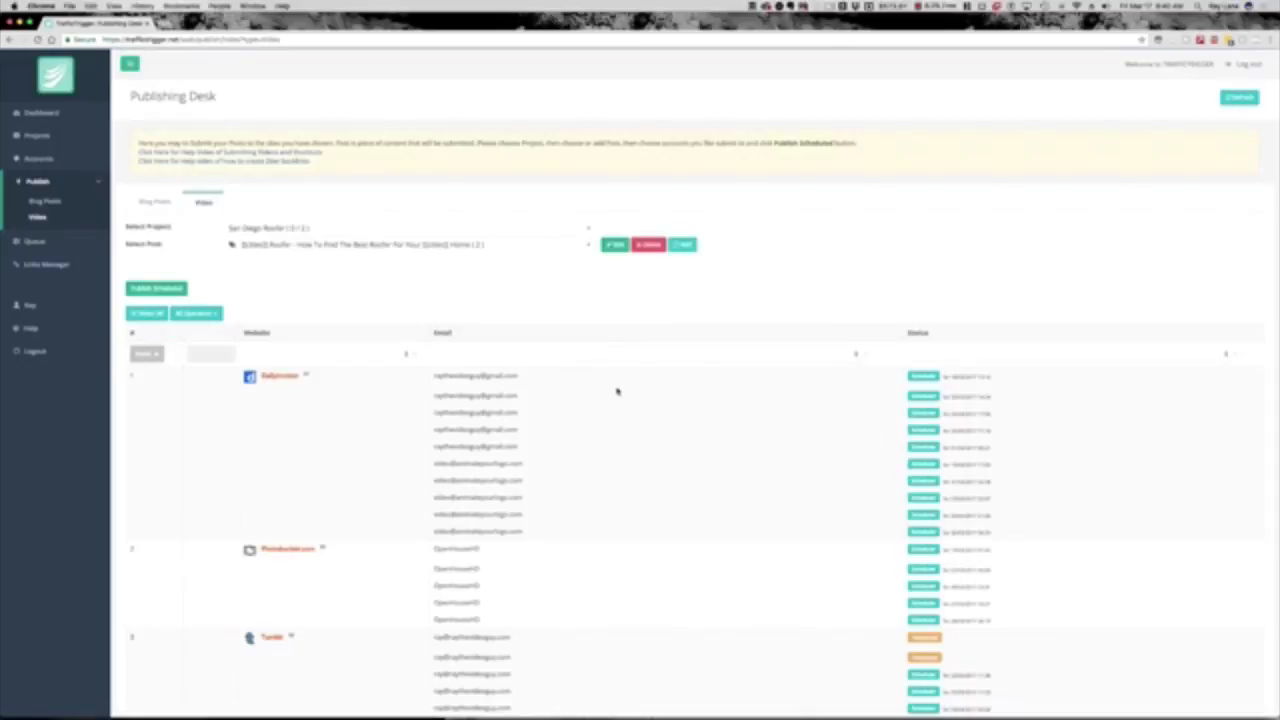
scroll(638, 413, "down", 1)
scroll(638, 413, "down", 8)
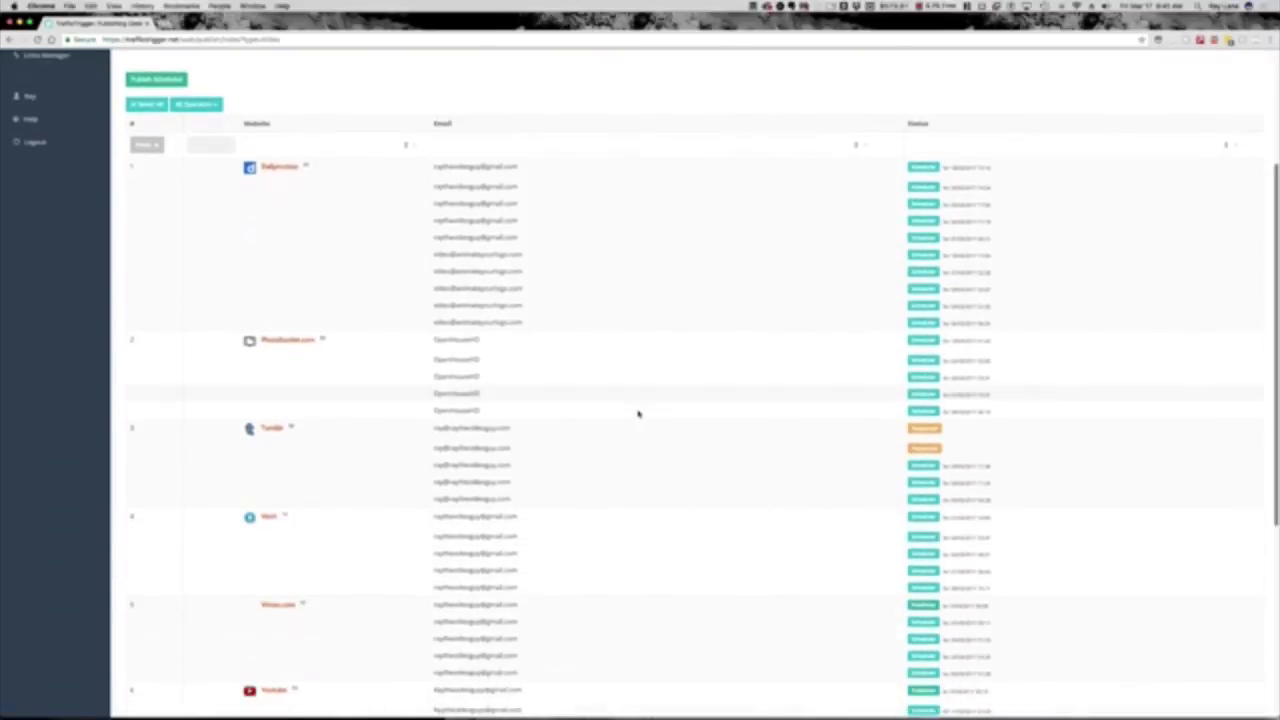
scroll(638, 413, "down", 3)
scroll(920, 426, "up", 1)
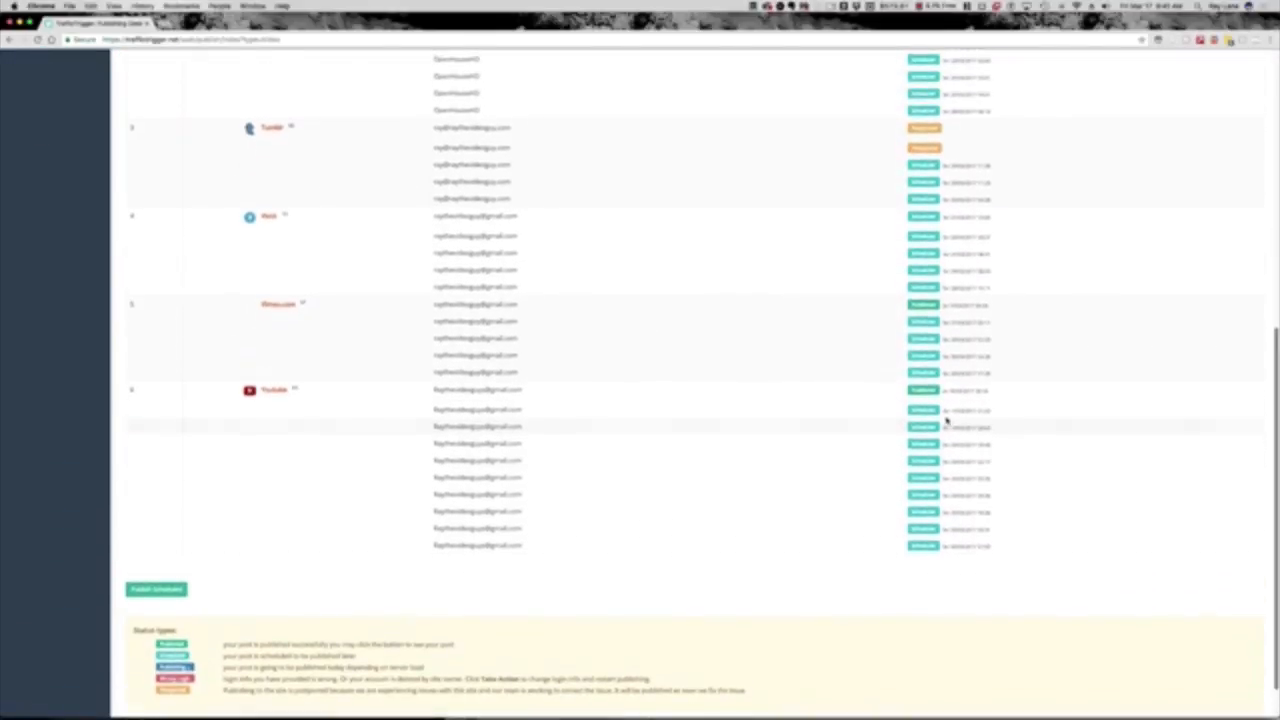
scroll(907, 178, "up", 1)
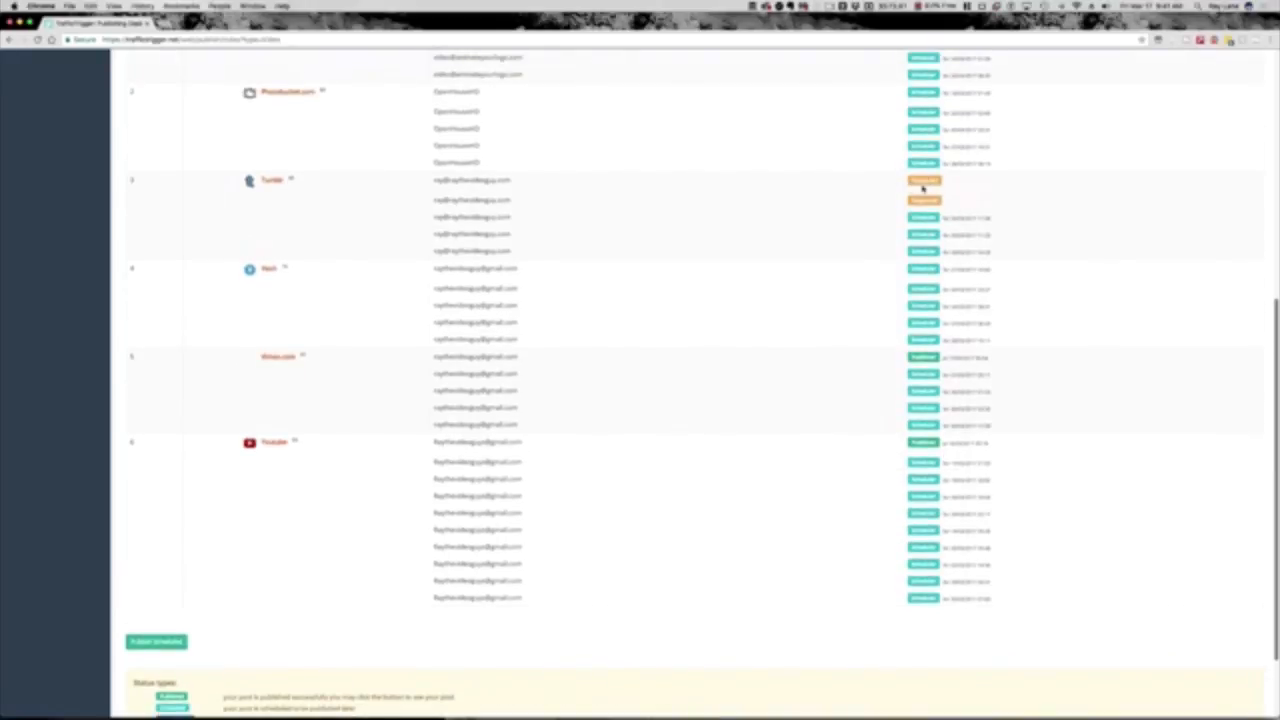
scroll(922, 188, "up", 10)
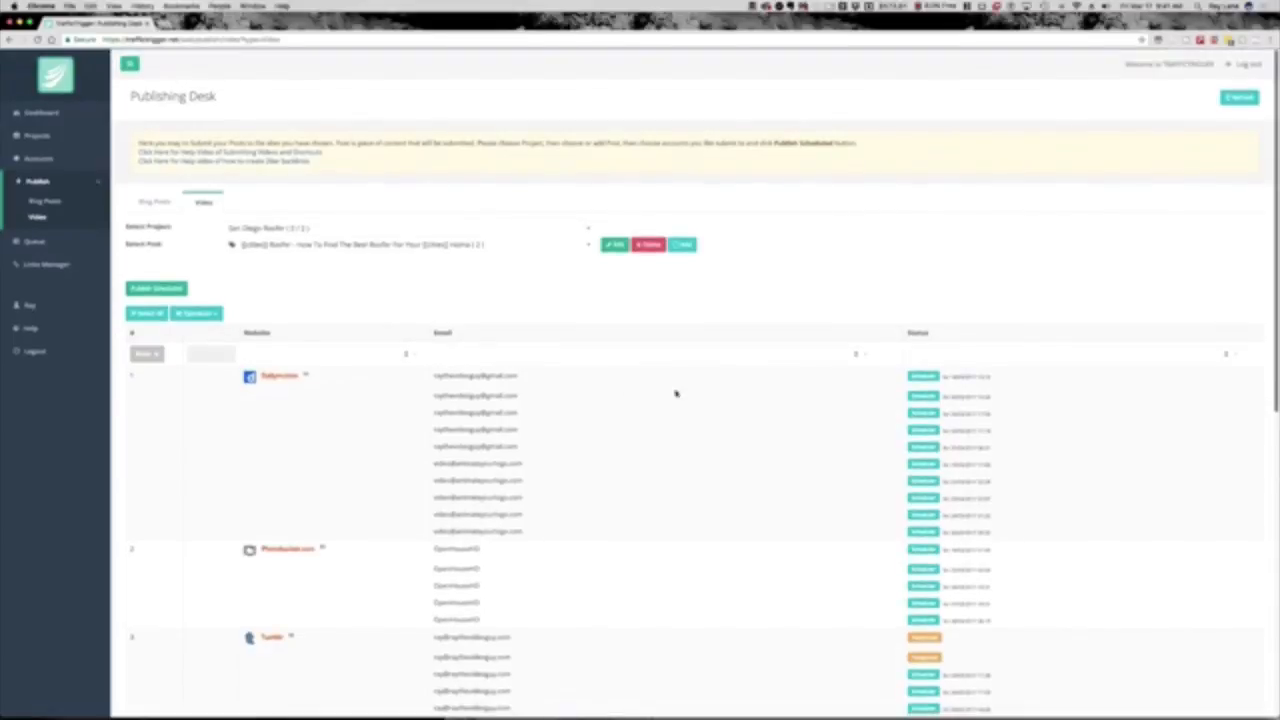
scroll(926, 464, "down", 8)
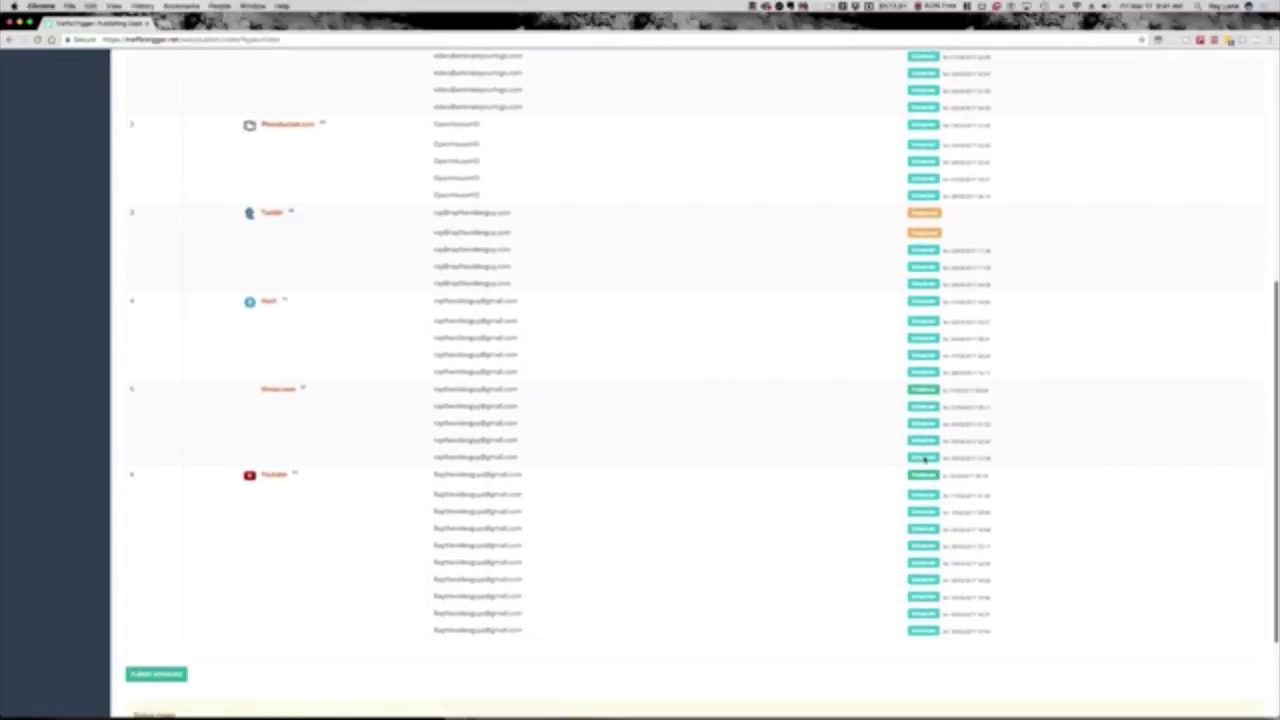
scroll(924, 459, "up", 8)
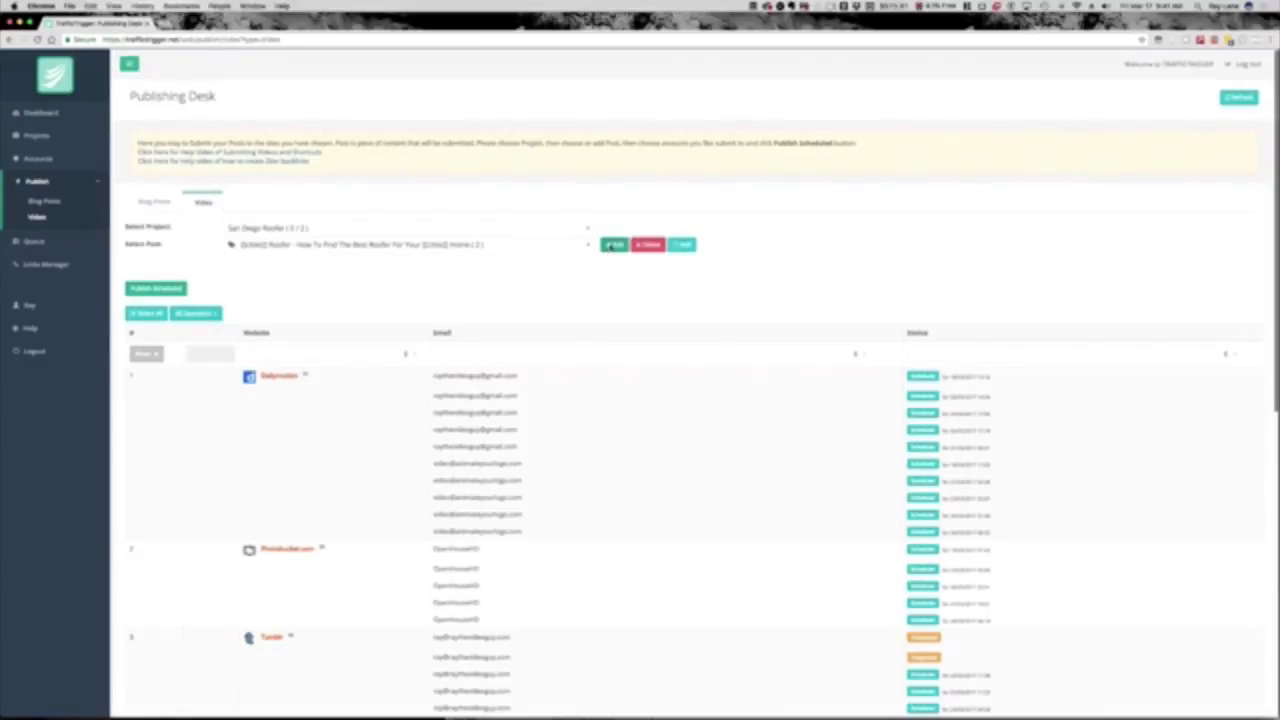
Open the roofer video post for editing and examine the cities shortcut in its title, description, file name and tags
left_click(612, 246)
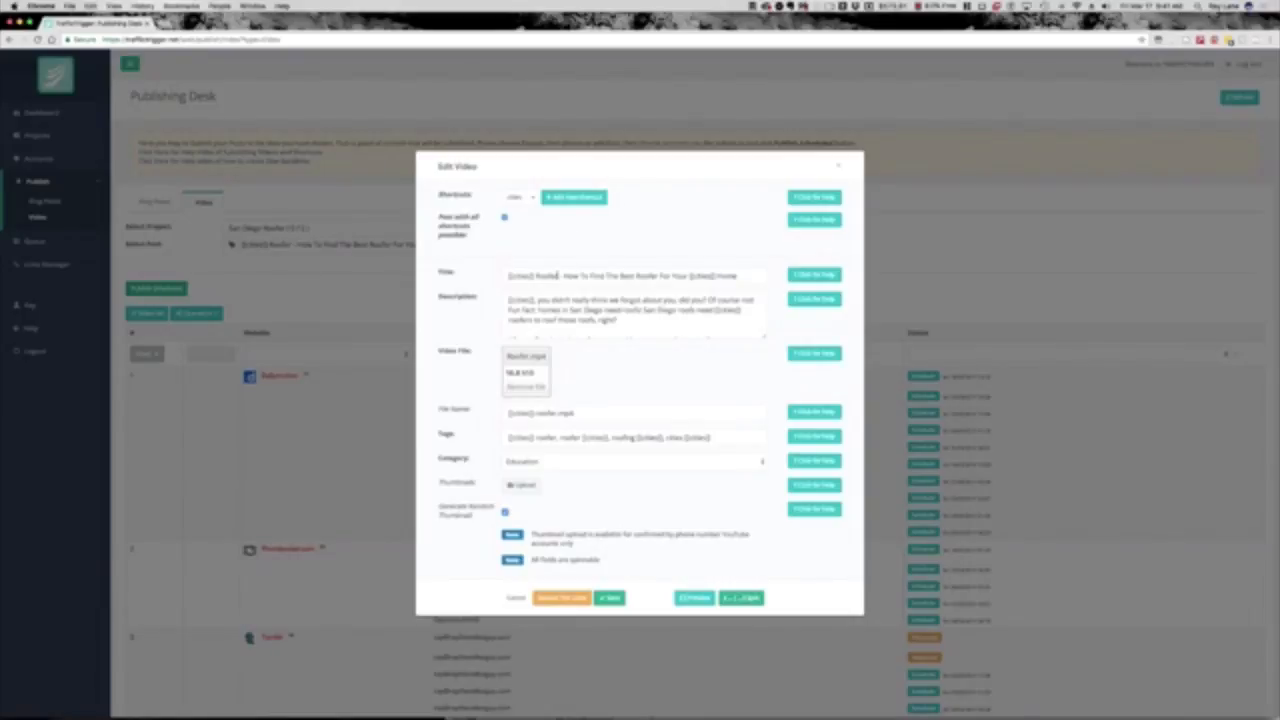
left_click(557, 277)
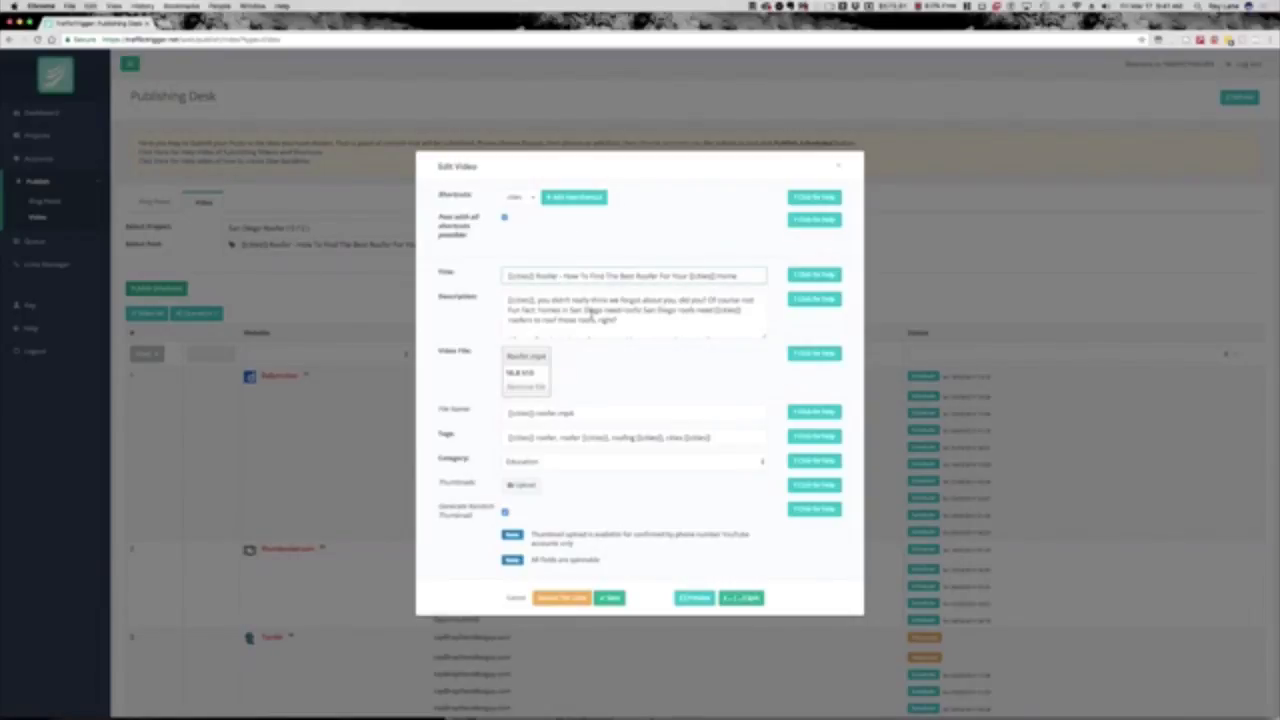
left_click(605, 320)
left_click(583, 410)
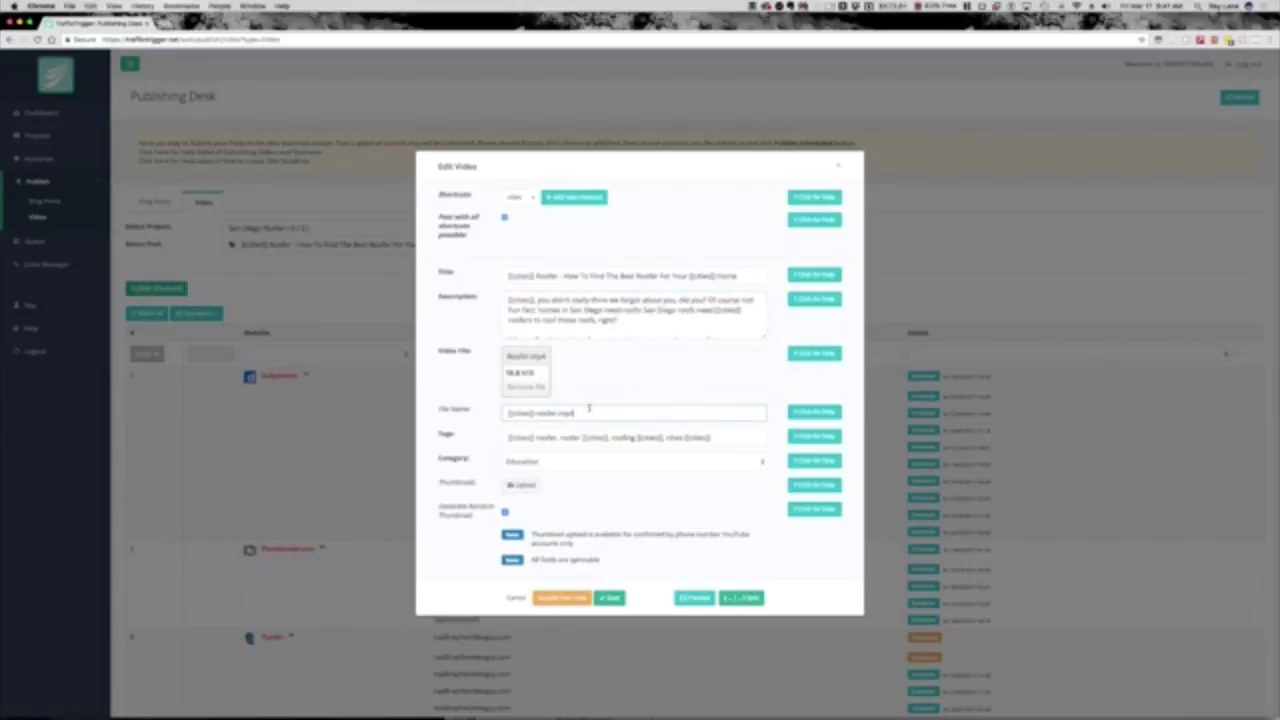
left_click_drag(536, 276, 636, 310)
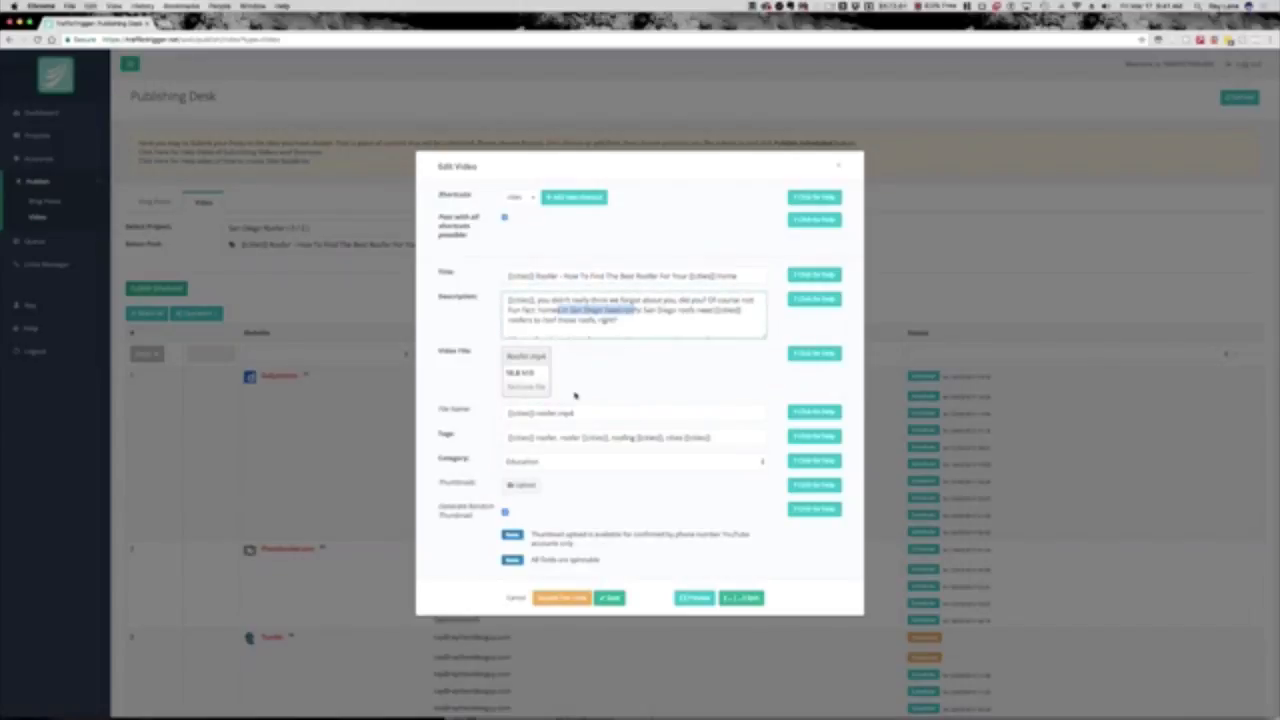
left_click_drag(571, 441, 669, 440)
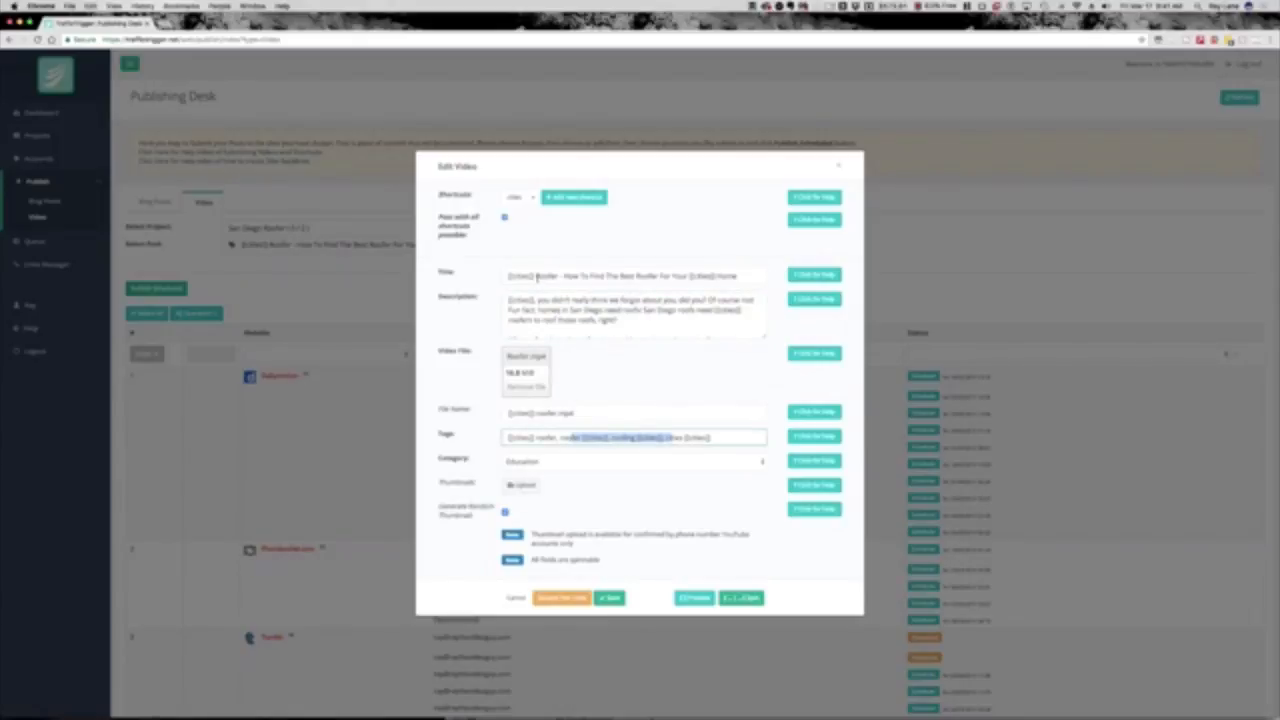
left_click_drag(535, 276, 501, 278)
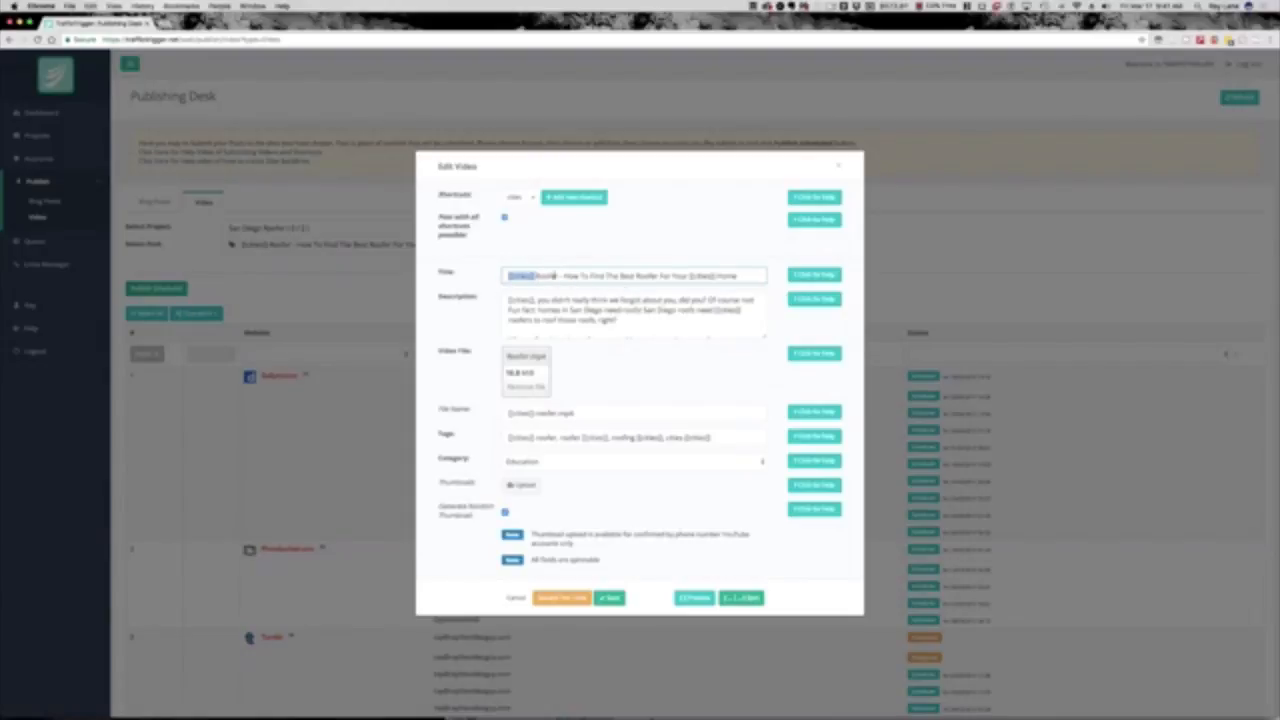
left_click(561, 276)
Start a new map-based shortcut for the video post and name it "towns"
left_click(568, 198)
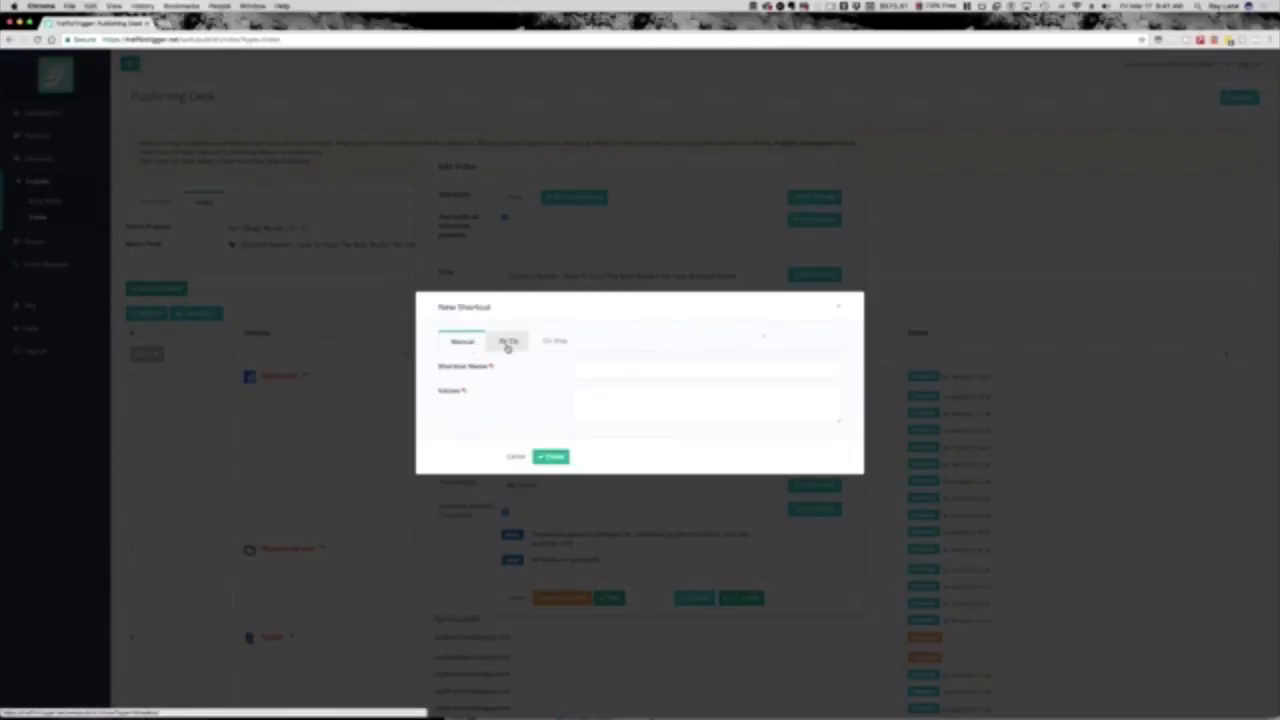
left_click(509, 343)
left_click(553, 291)
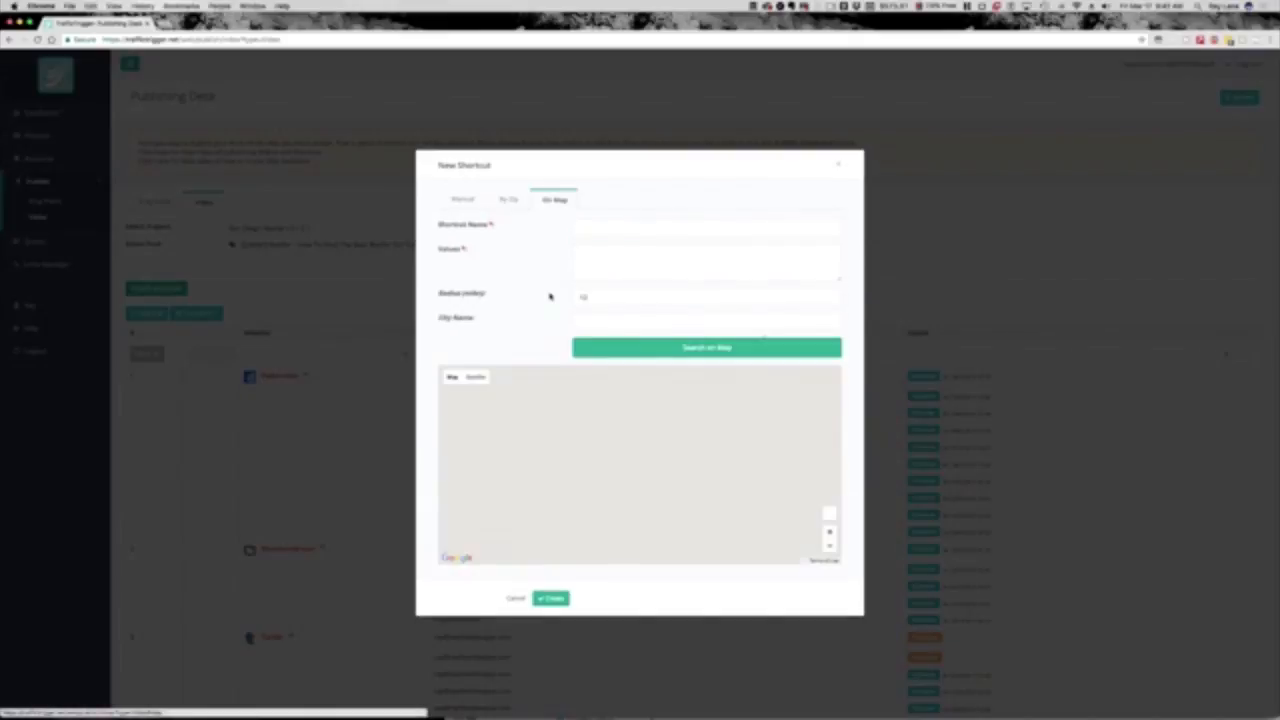
left_click(622, 230)
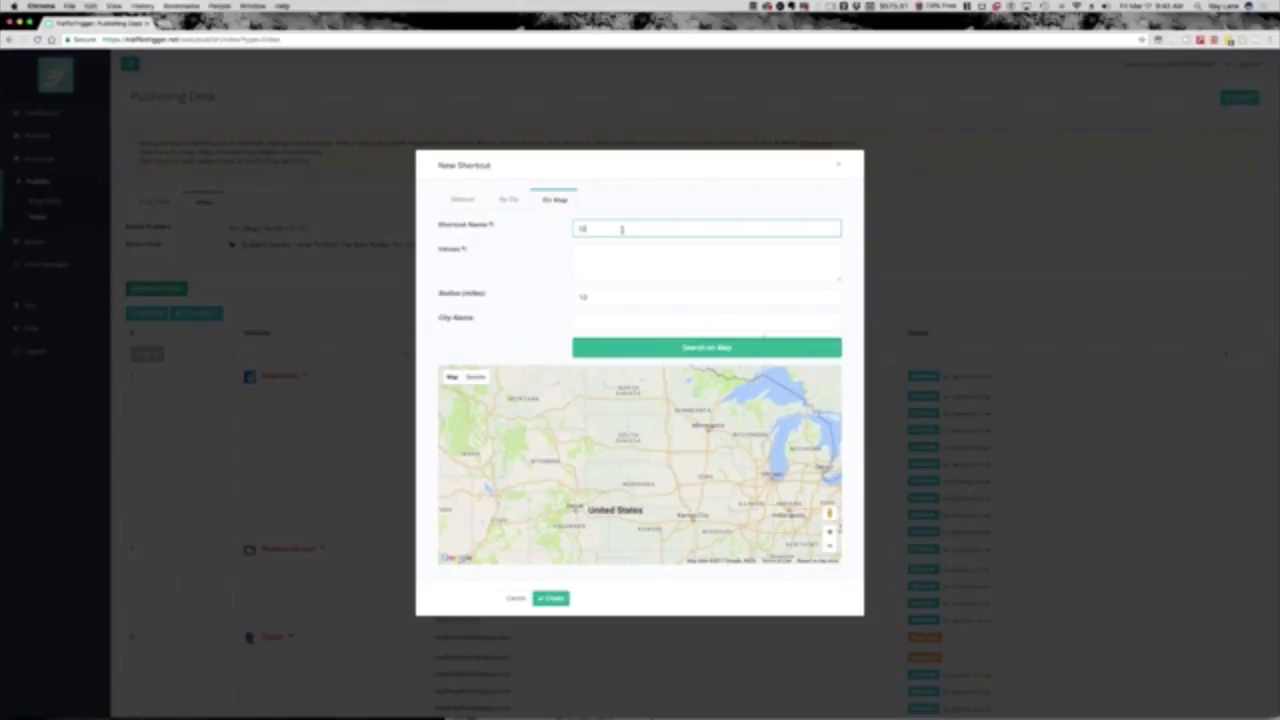
key("Tab")
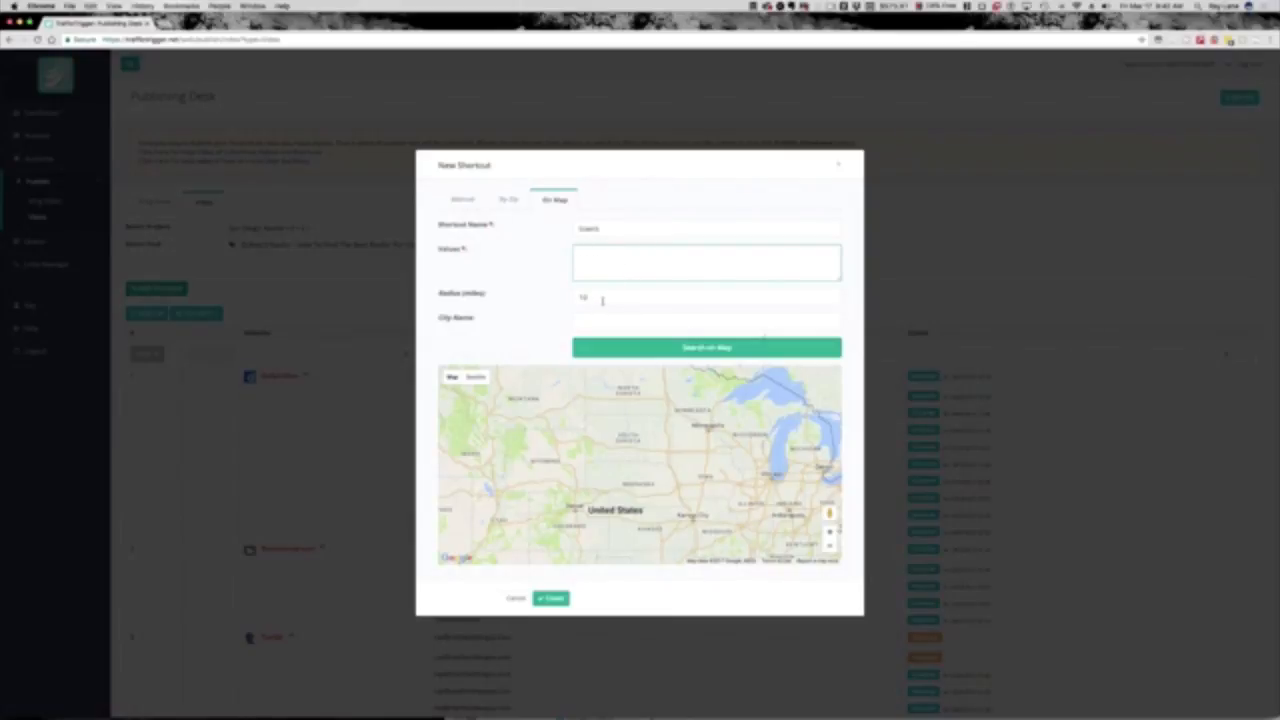
Fill the shortcut's values by searching the map for places within 10 miles of San Diego, and inspect the area covered
left_click_drag(603, 300, 561, 298)
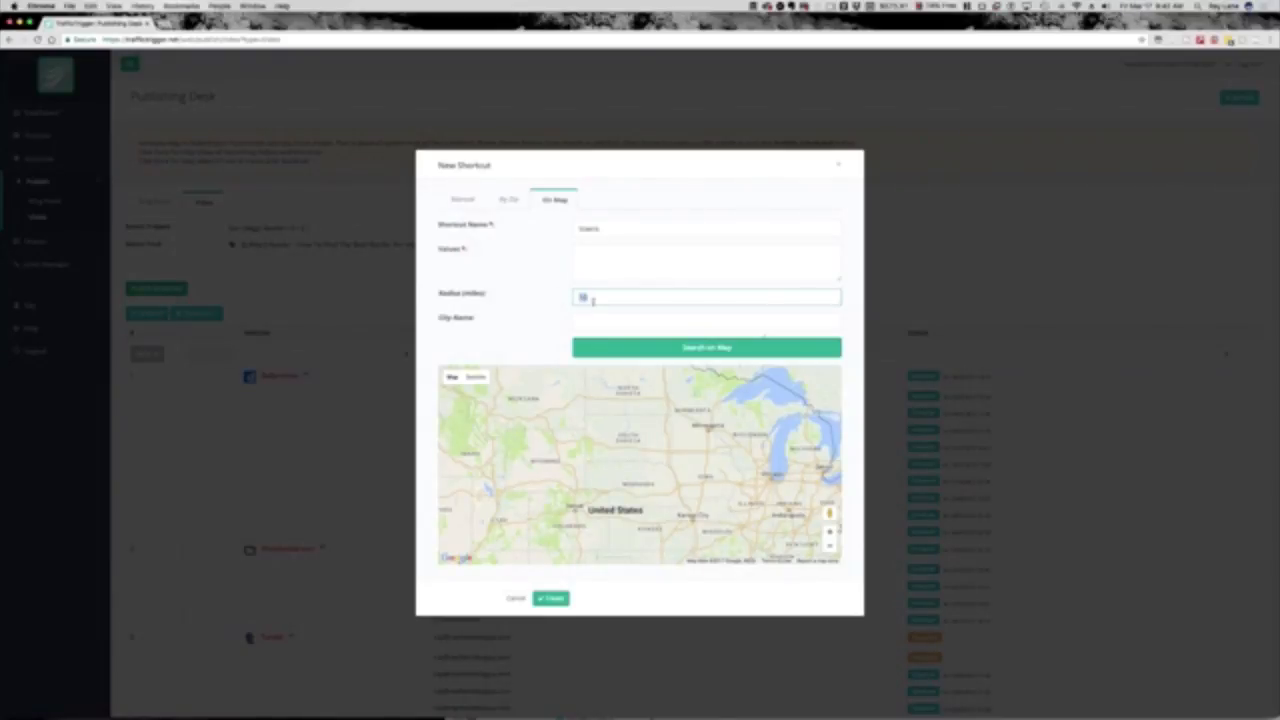
left_click(601, 320)
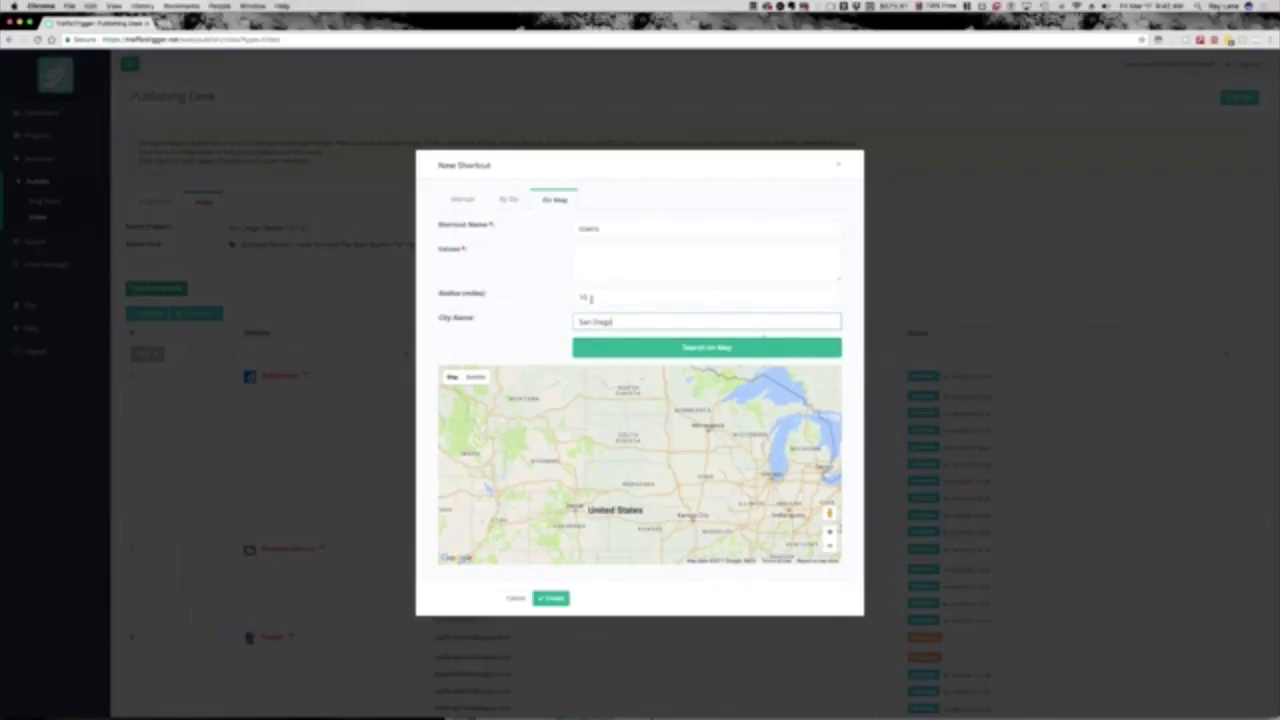
double_click(590, 298)
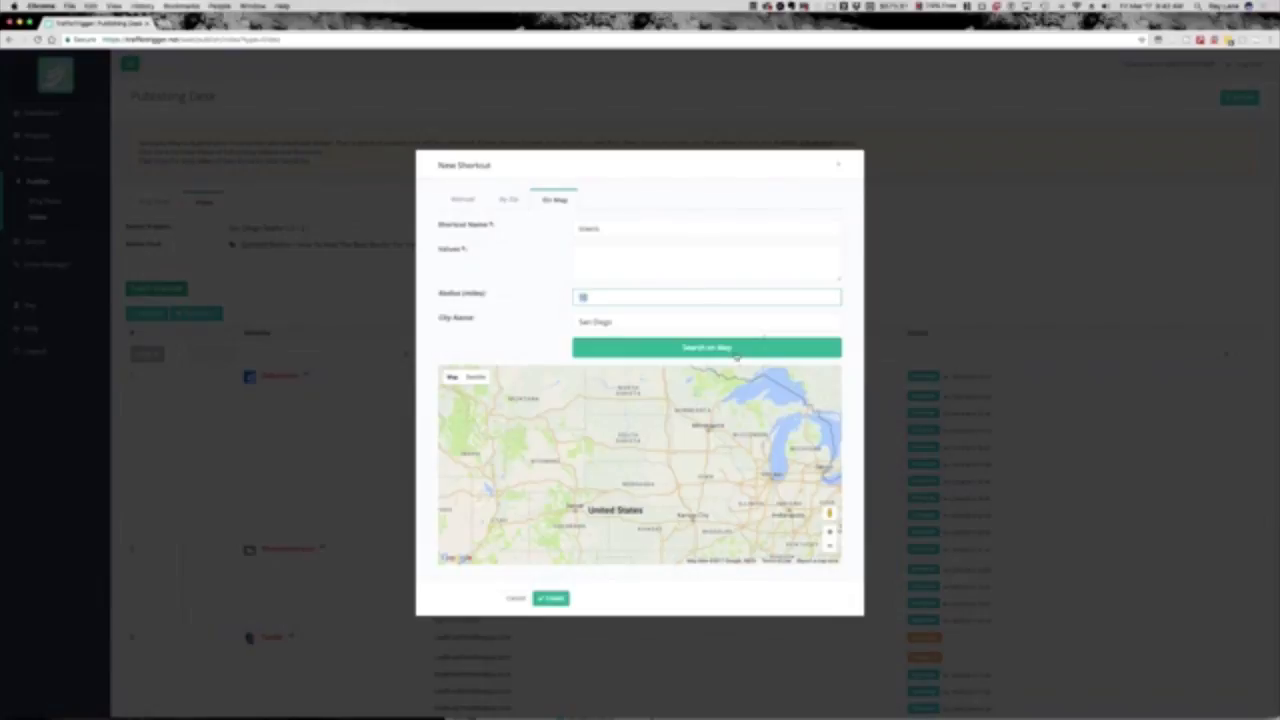
left_click(710, 347)
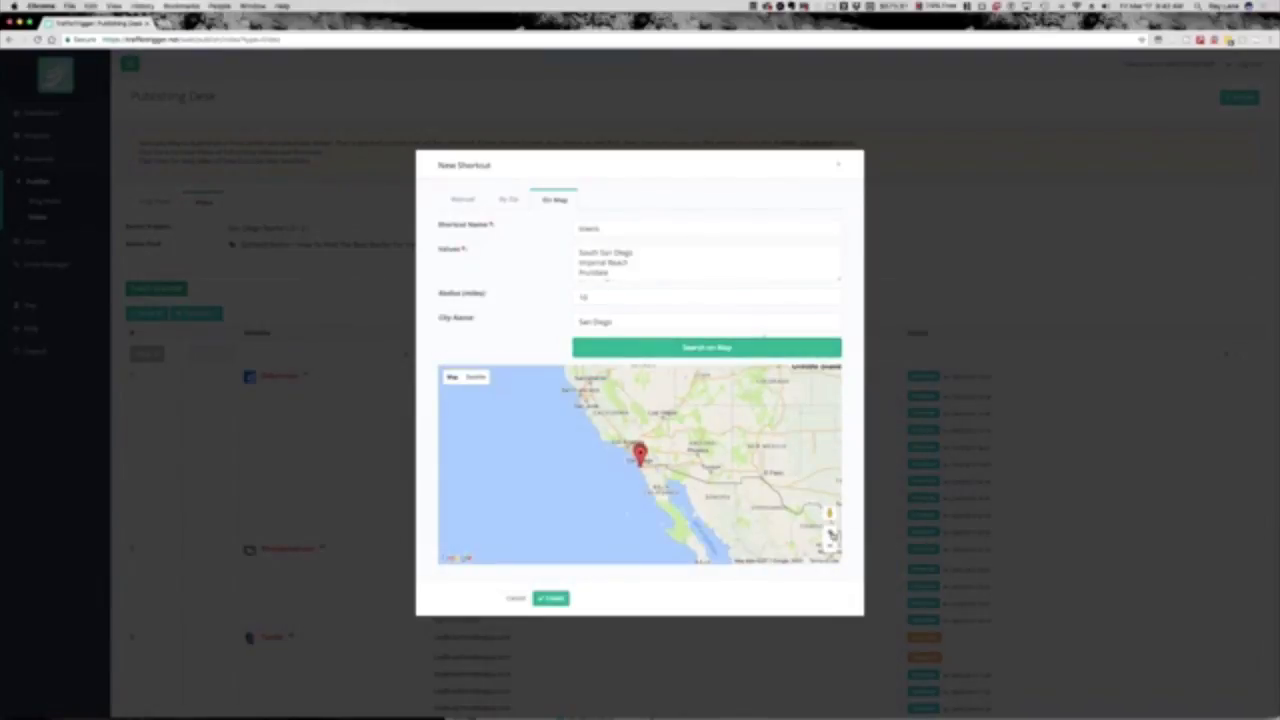
left_click(830, 534)
left_click(830, 534)
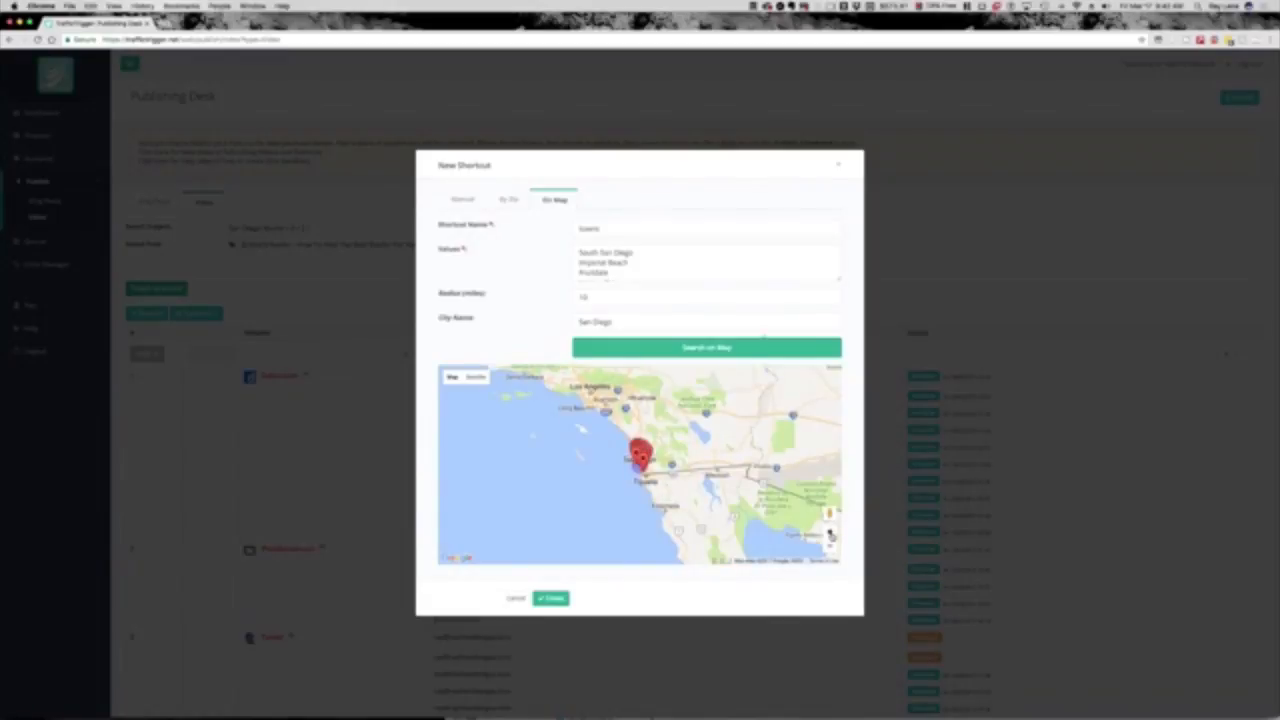
left_click(830, 534)
left_click(830, 534)
left_click(830, 534)
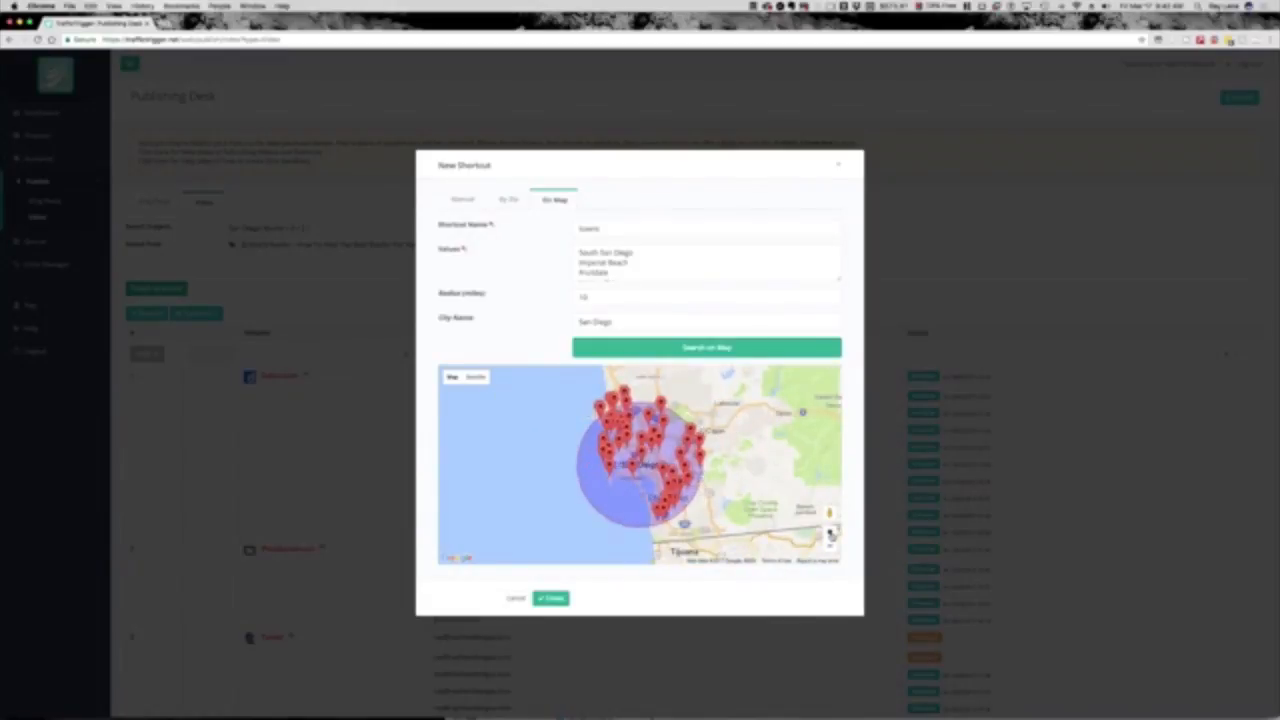
Examine the mapped places around San Diego and read through the towns shortcut's full list of values
left_click(830, 534)
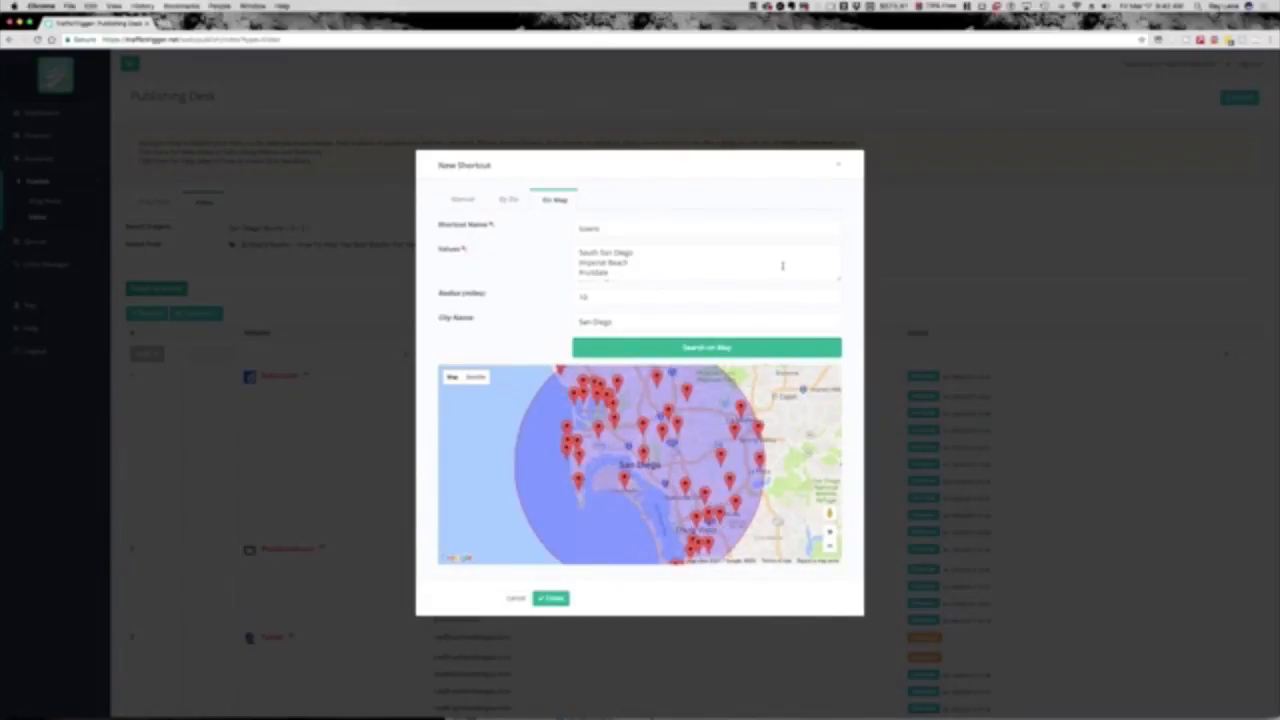
left_click(594, 255)
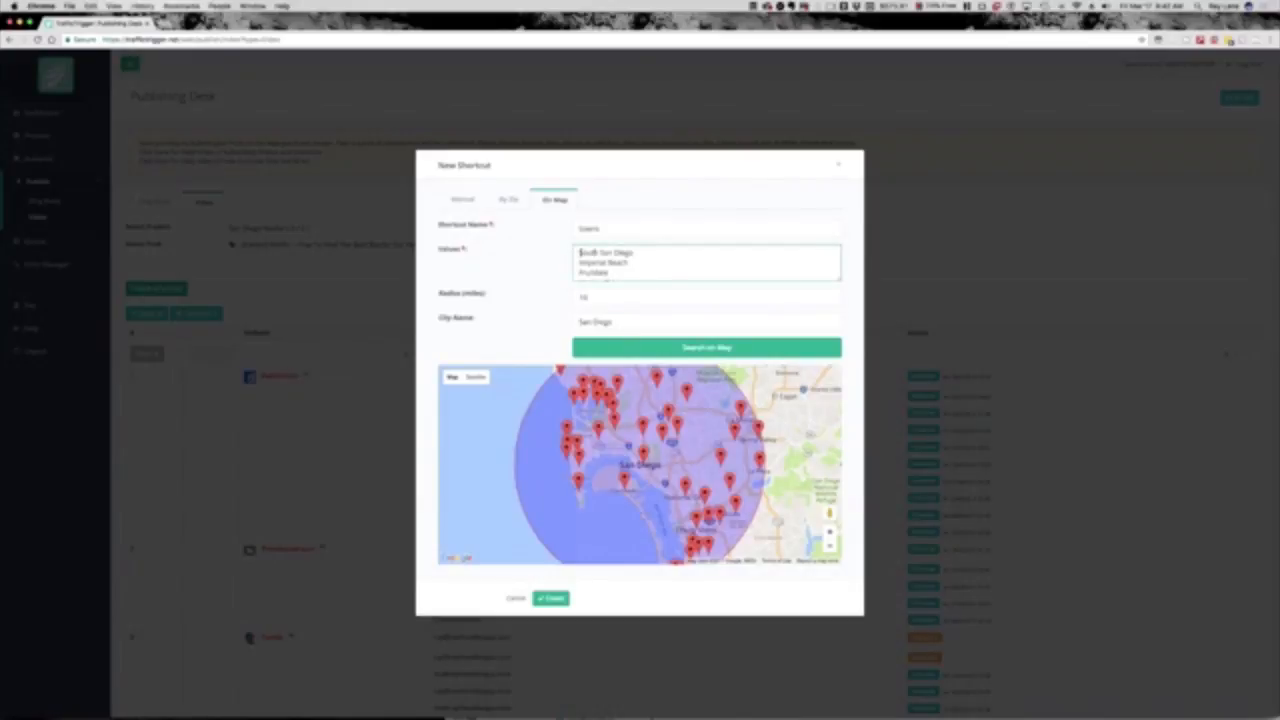
left_click_drag(580, 253, 629, 253)
scroll(636, 264, "down", 1)
scroll(625, 263, "down", 1)
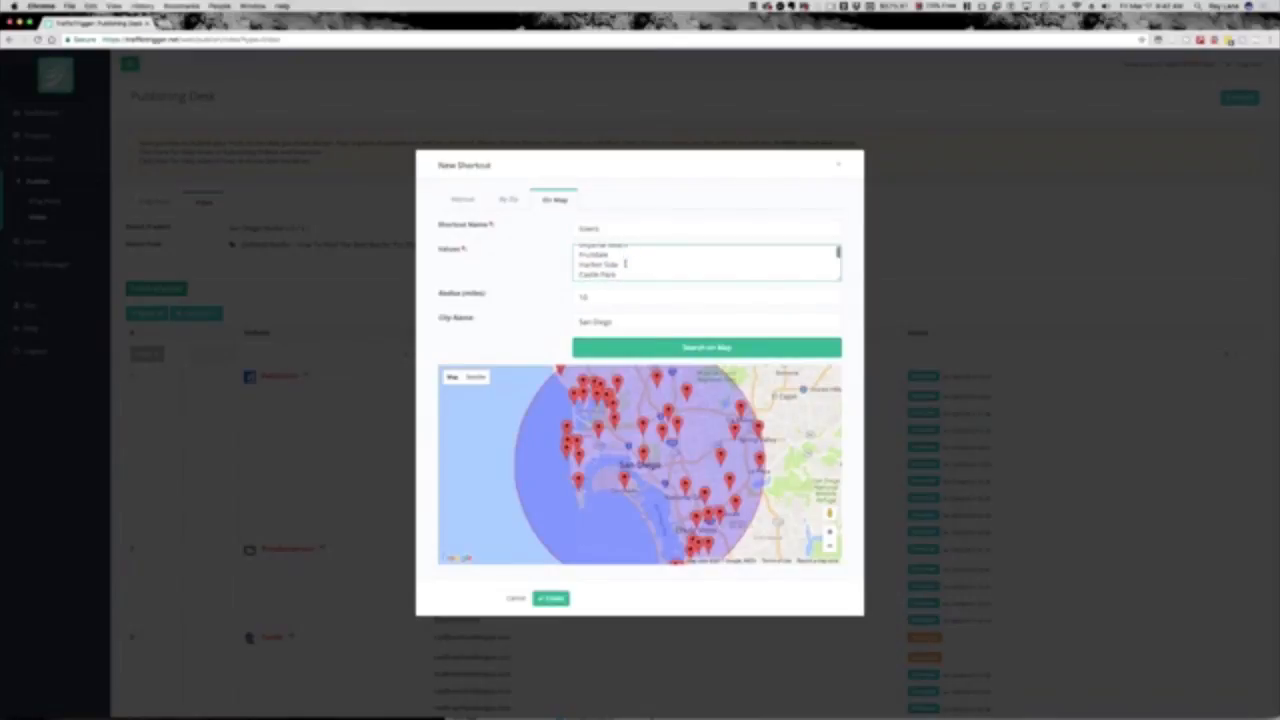
scroll(656, 265, "down", 2)
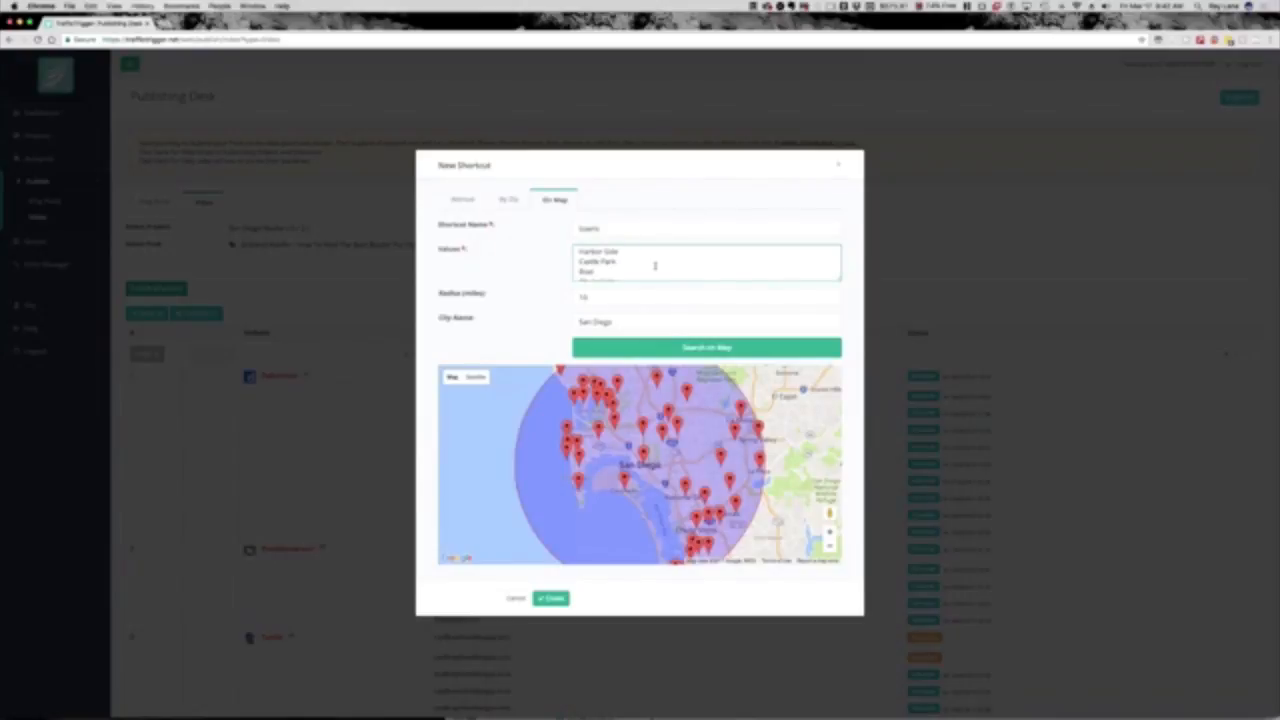
scroll(655, 265, "down", 2)
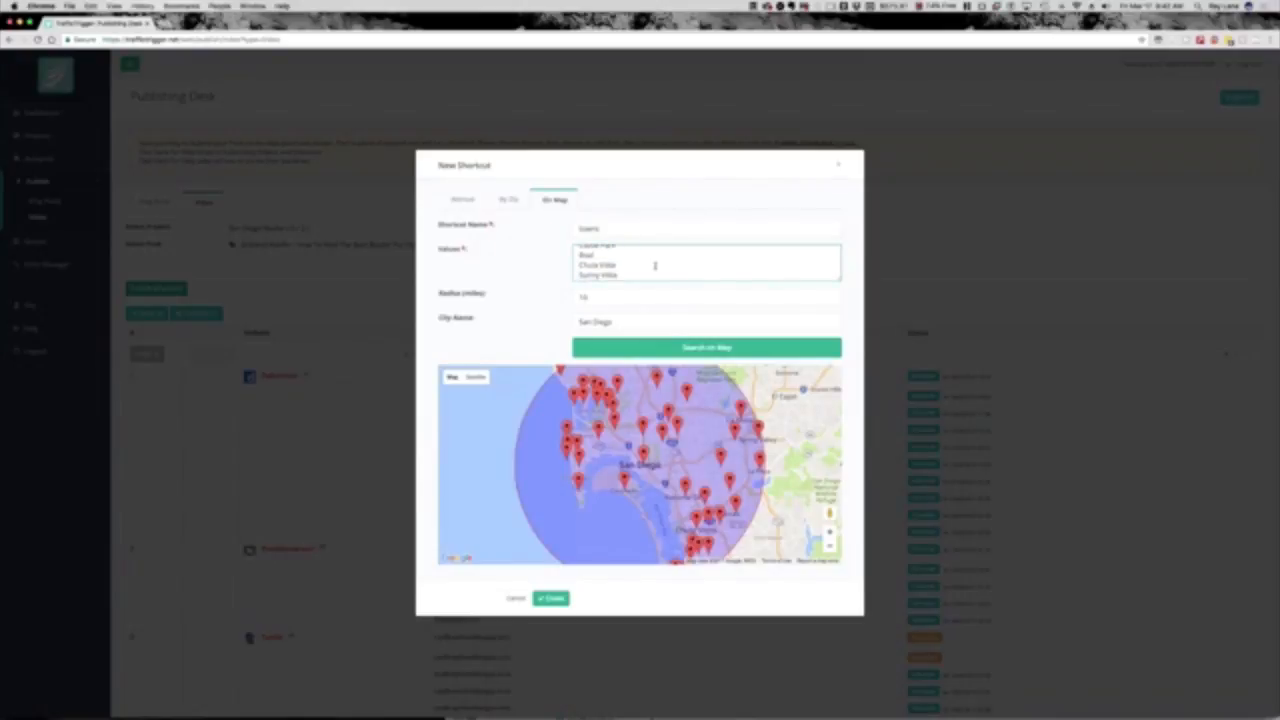
scroll(621, 265, "down", 3)
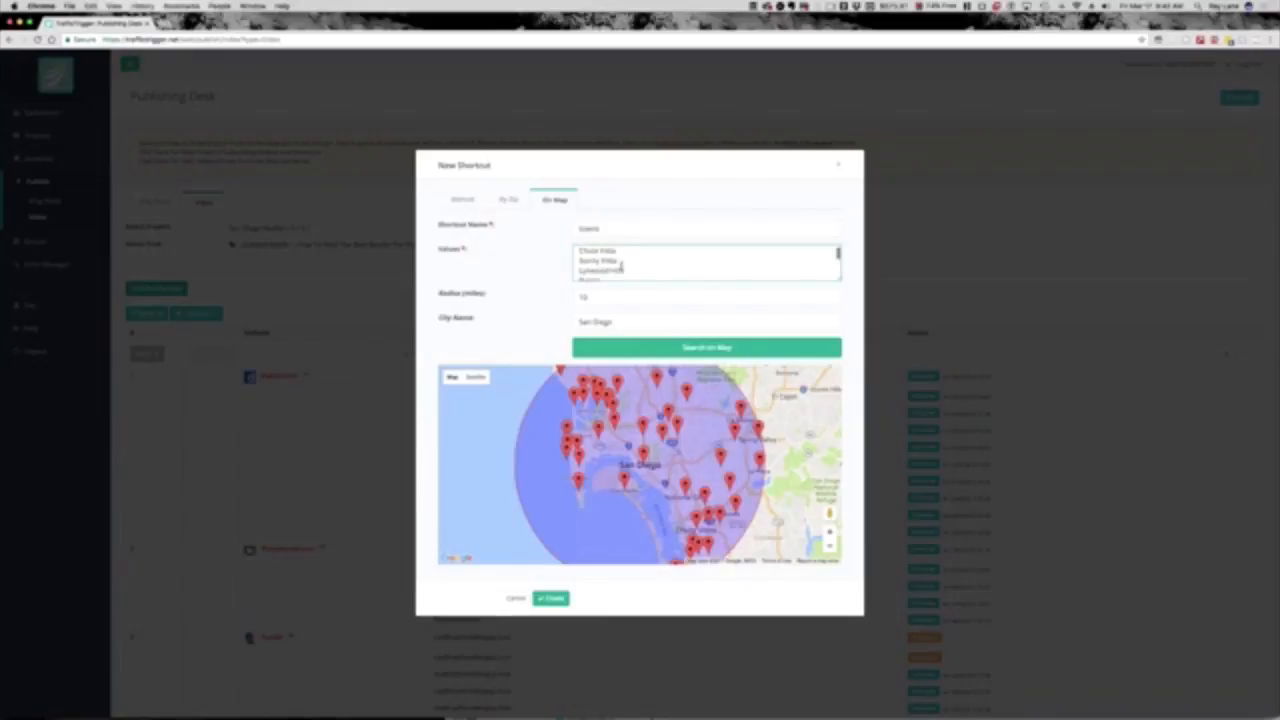
scroll(621, 262, "down", 5)
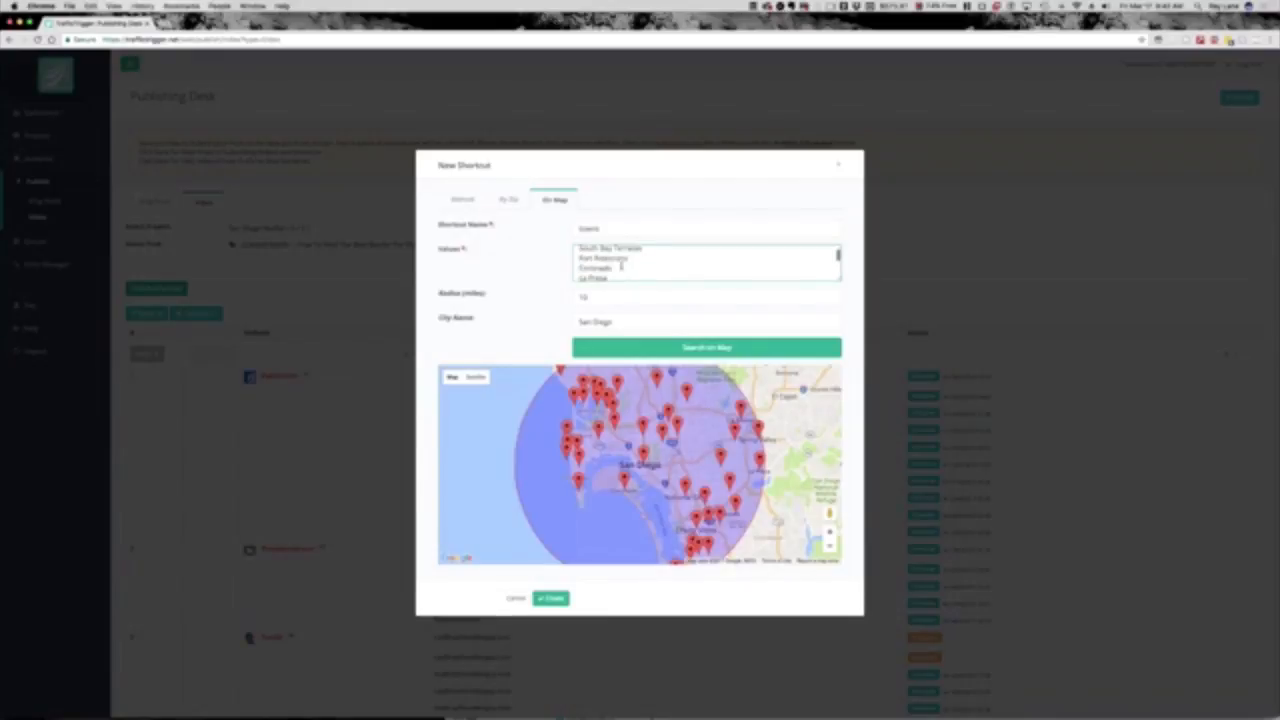
scroll(621, 265, "down", 5)
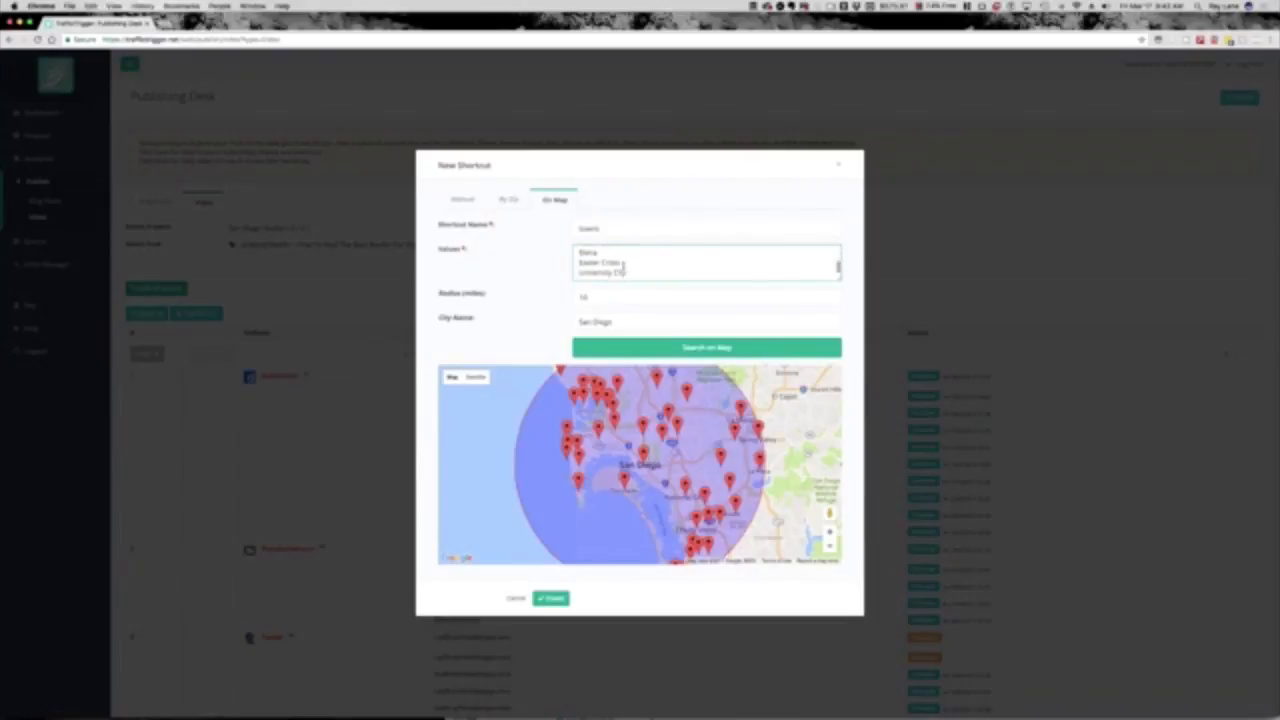
Create the towns shortcut with the full list of places found around San Diego
left_click_drag(628, 273, 571, 225)
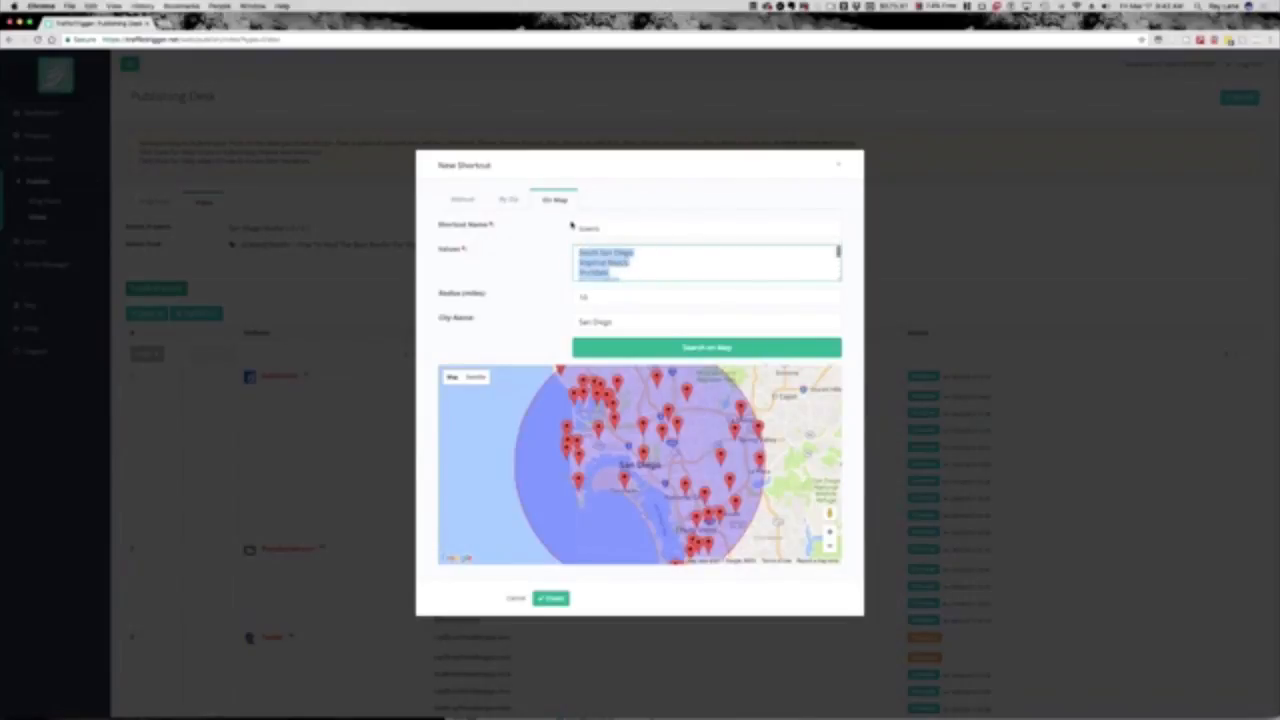
left_click(613, 262)
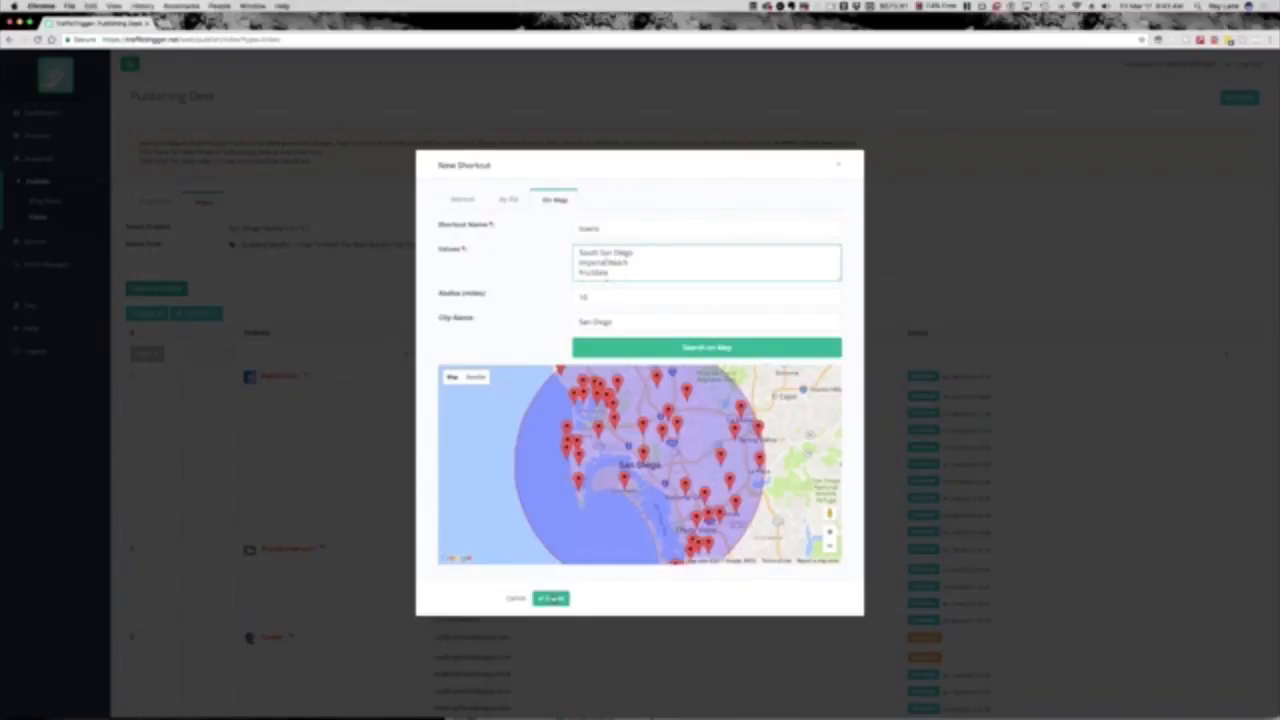
left_click(553, 598)
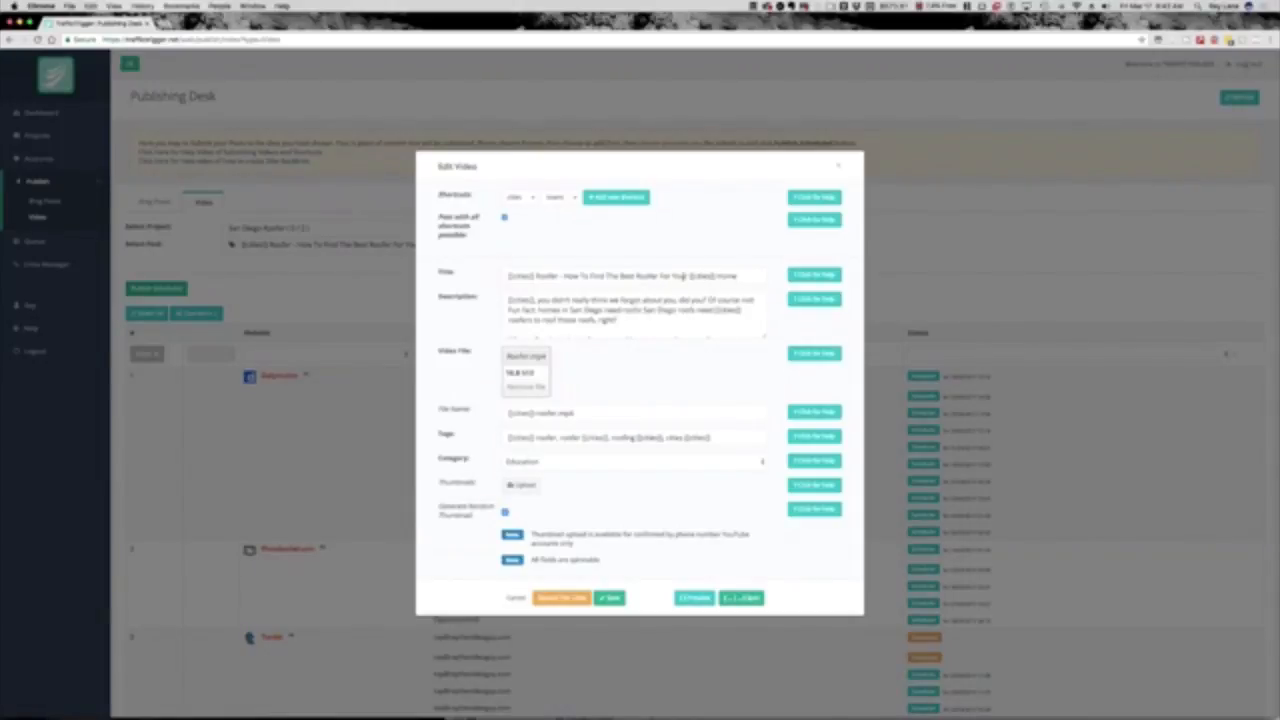
Replace both cities shortcuts in the video title with the towns shortcut
left_click_drag(690, 276, 716, 276)
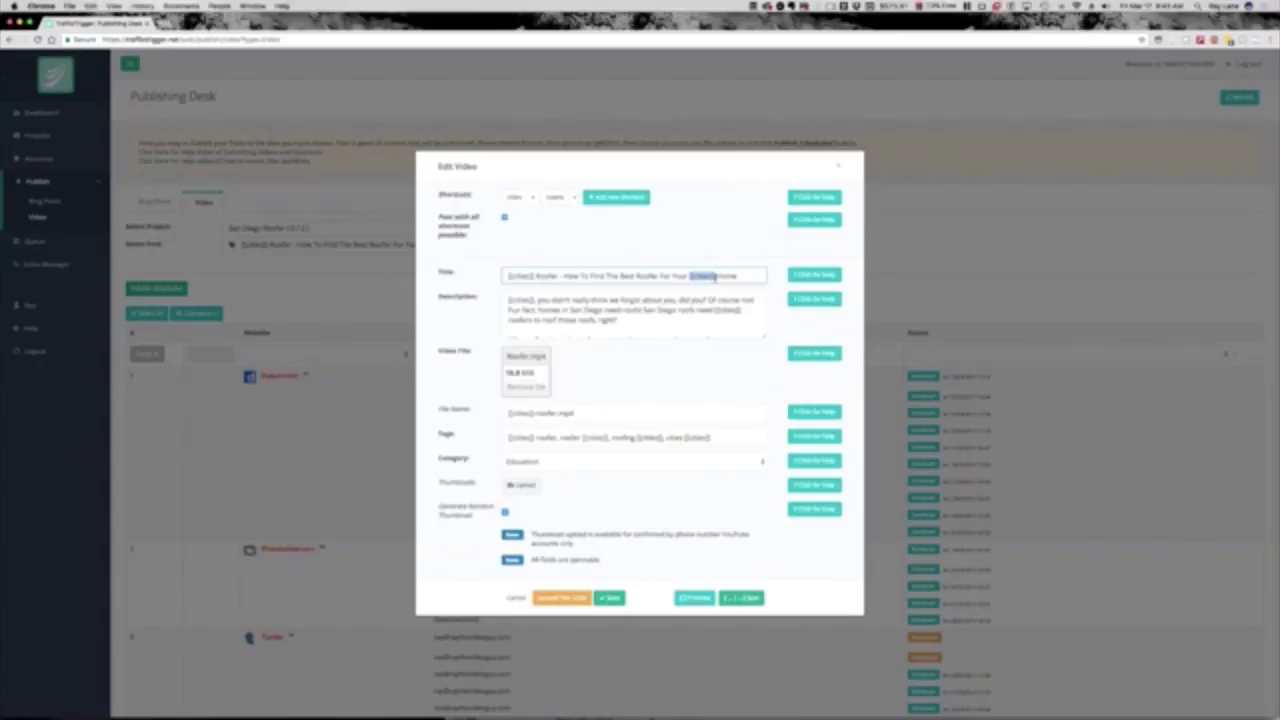
key("BackSpace")
left_click(557, 198)
left_click_drag(537, 276, 507, 276)
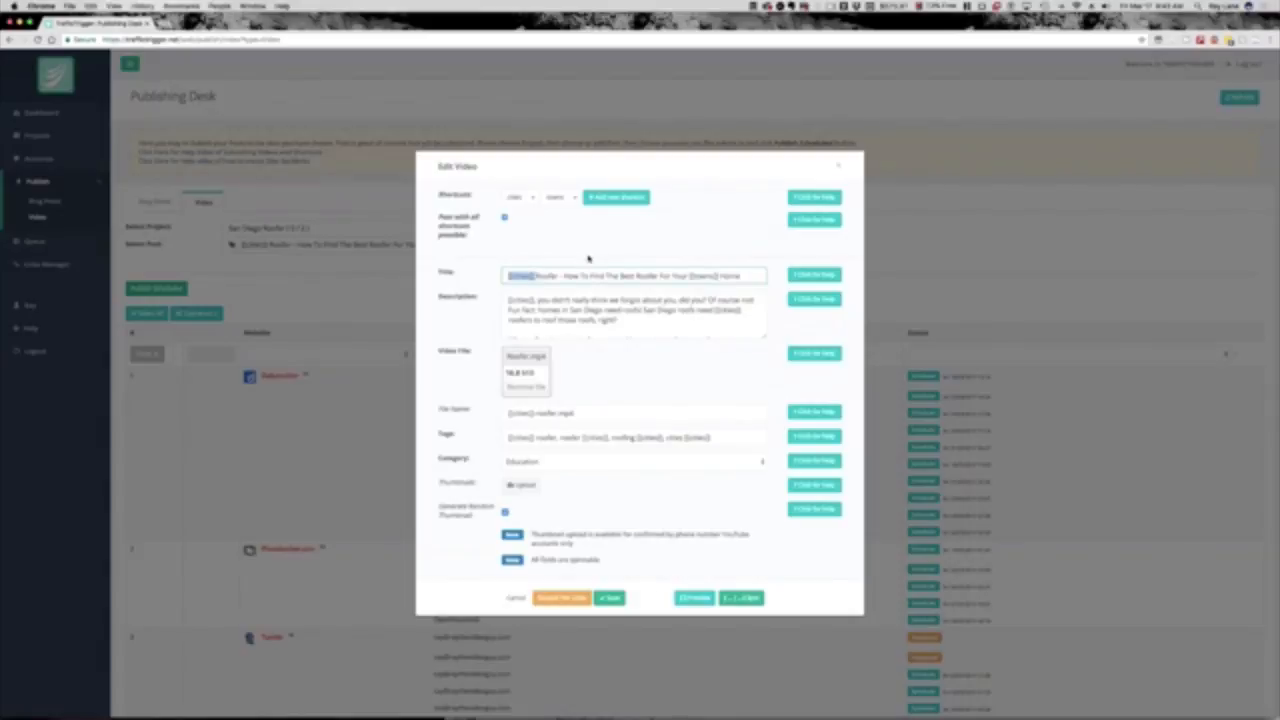
left_click(558, 199)
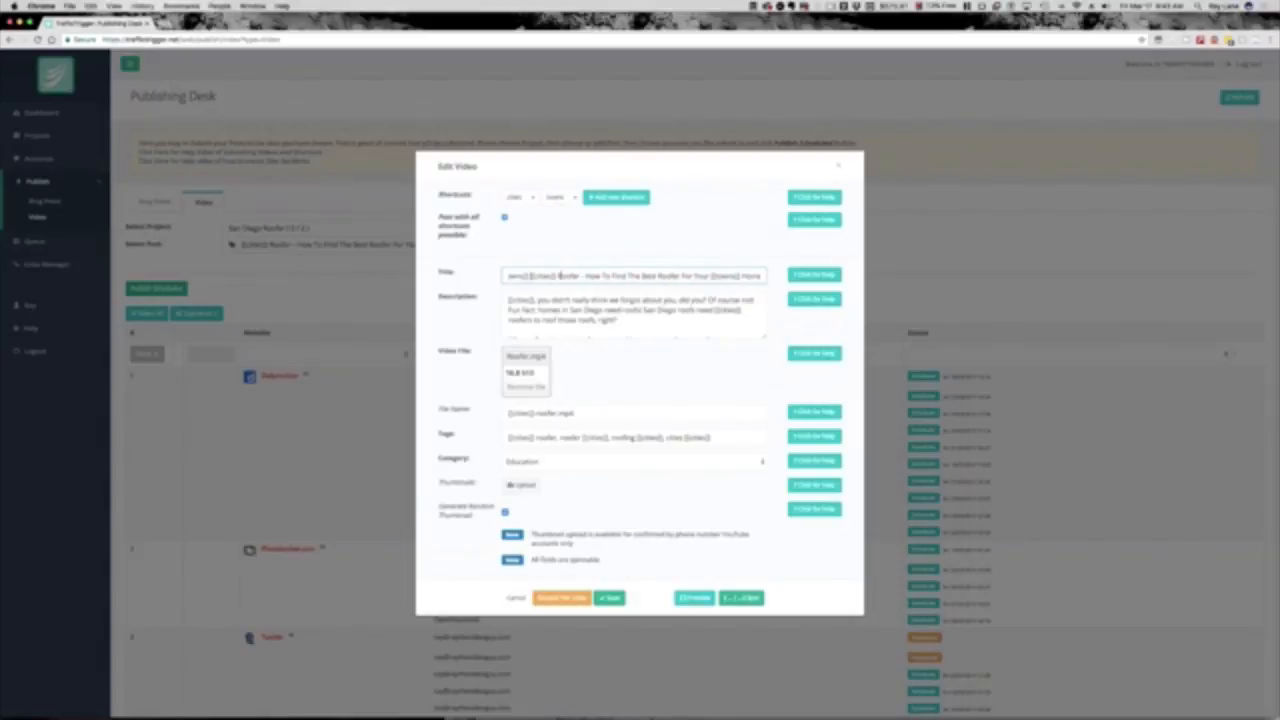
key("shift+Right")
key("shift+Right")
key("shift+Right")
key("shift+Right")
key("shift+Right")
key("BackSpace")
Inspect the cities shortcuts in the tags and try to preview the edited video post
left_click(508, 437)
left_click_drag(510, 437, 538, 437)
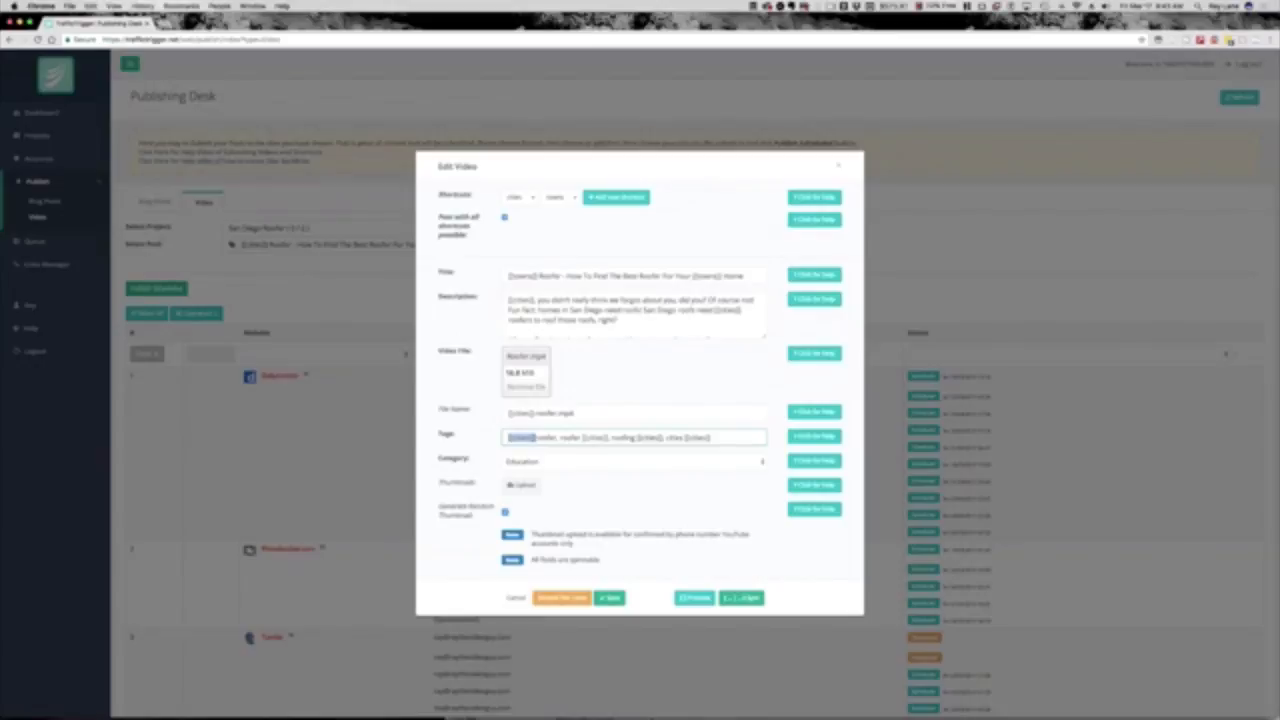
left_click(560, 440)
left_click(522, 486)
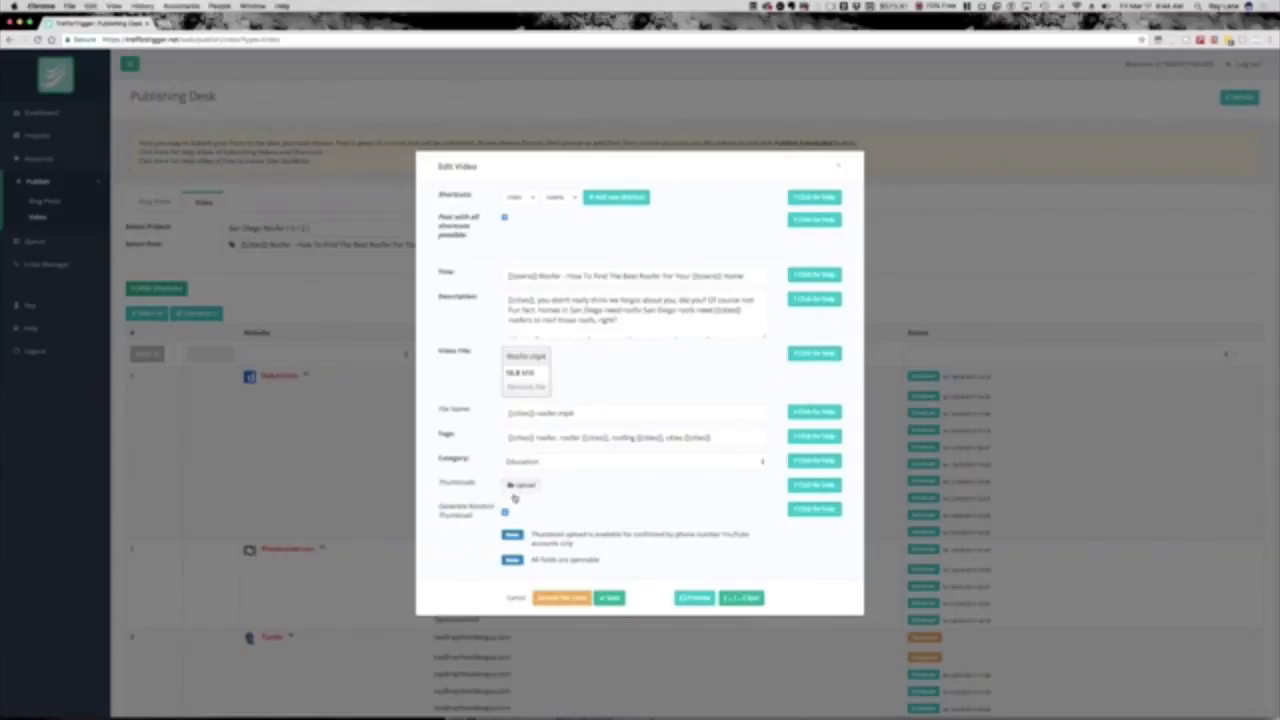
left_click(693, 598)
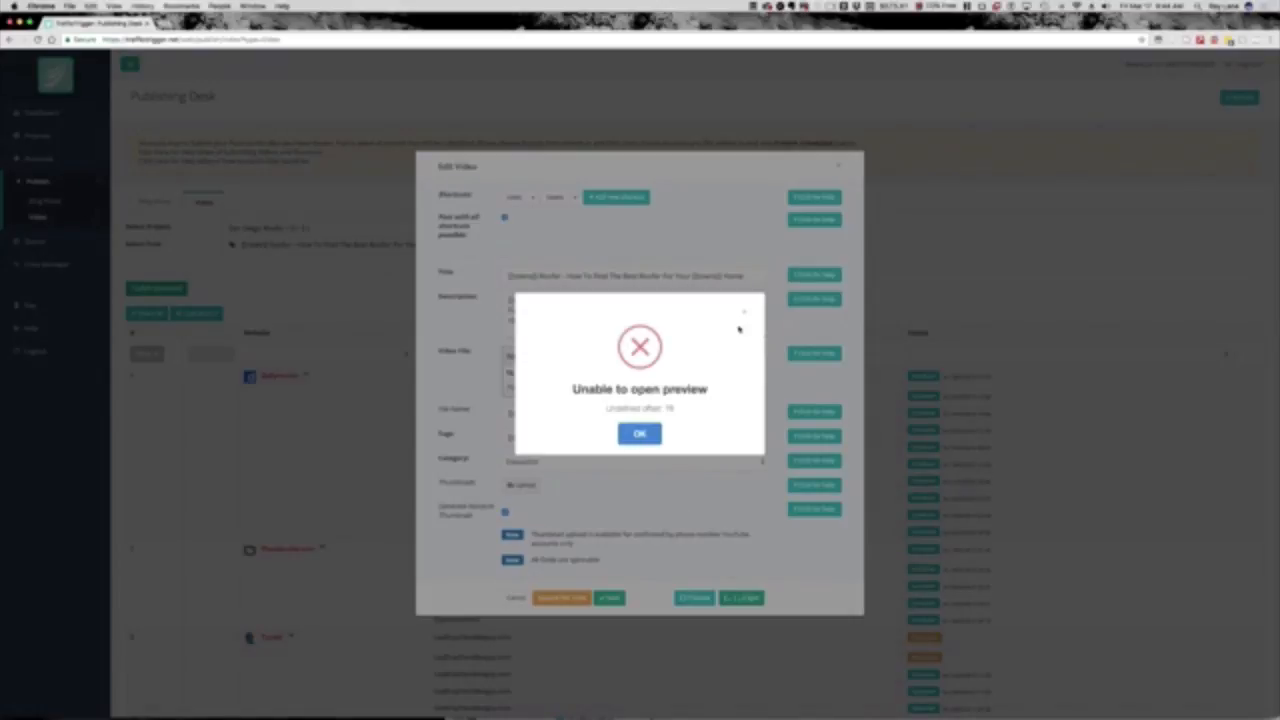
left_click(745, 312)
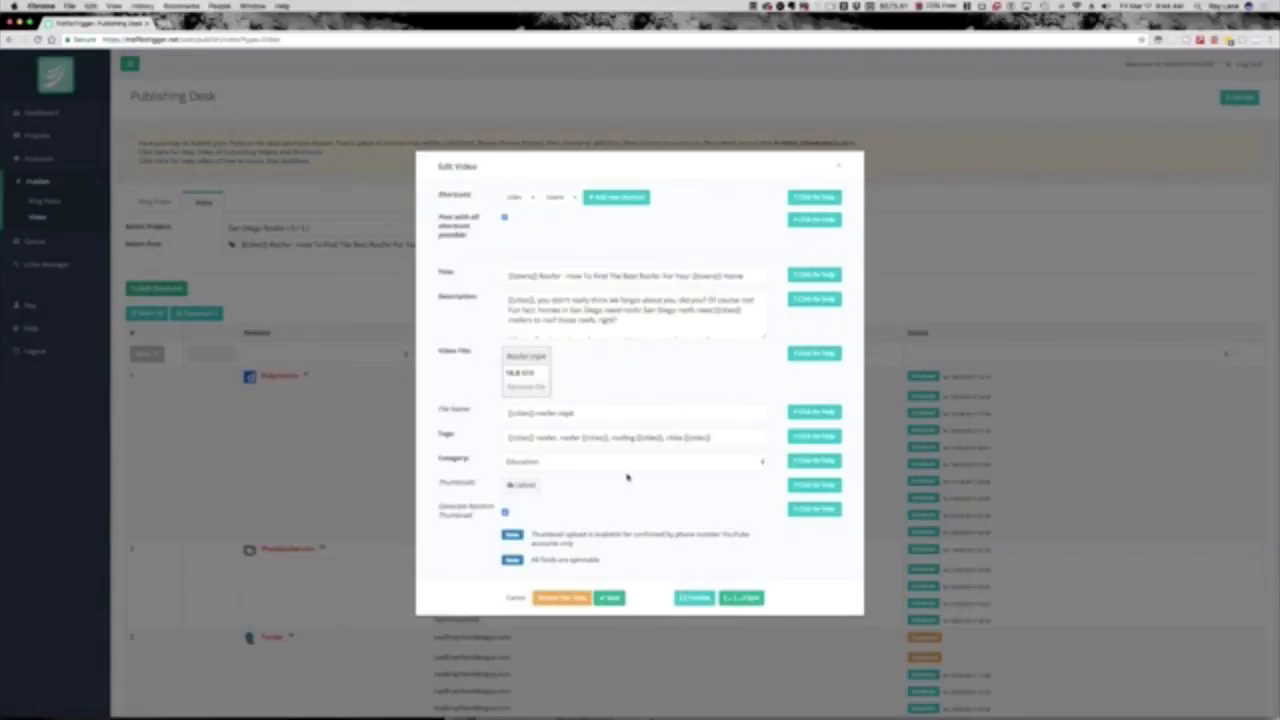
Try to save the video post with the cities and towns shortcuts combined
left_click(601, 437)
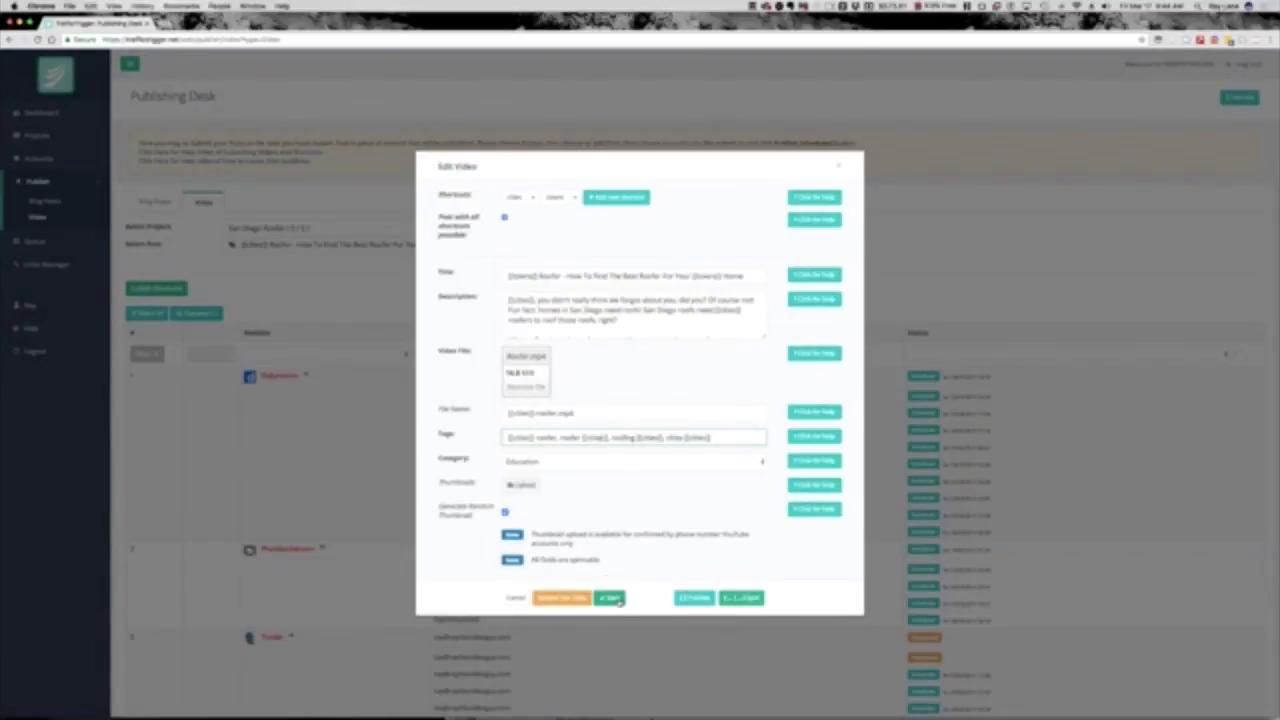
left_click(612, 598)
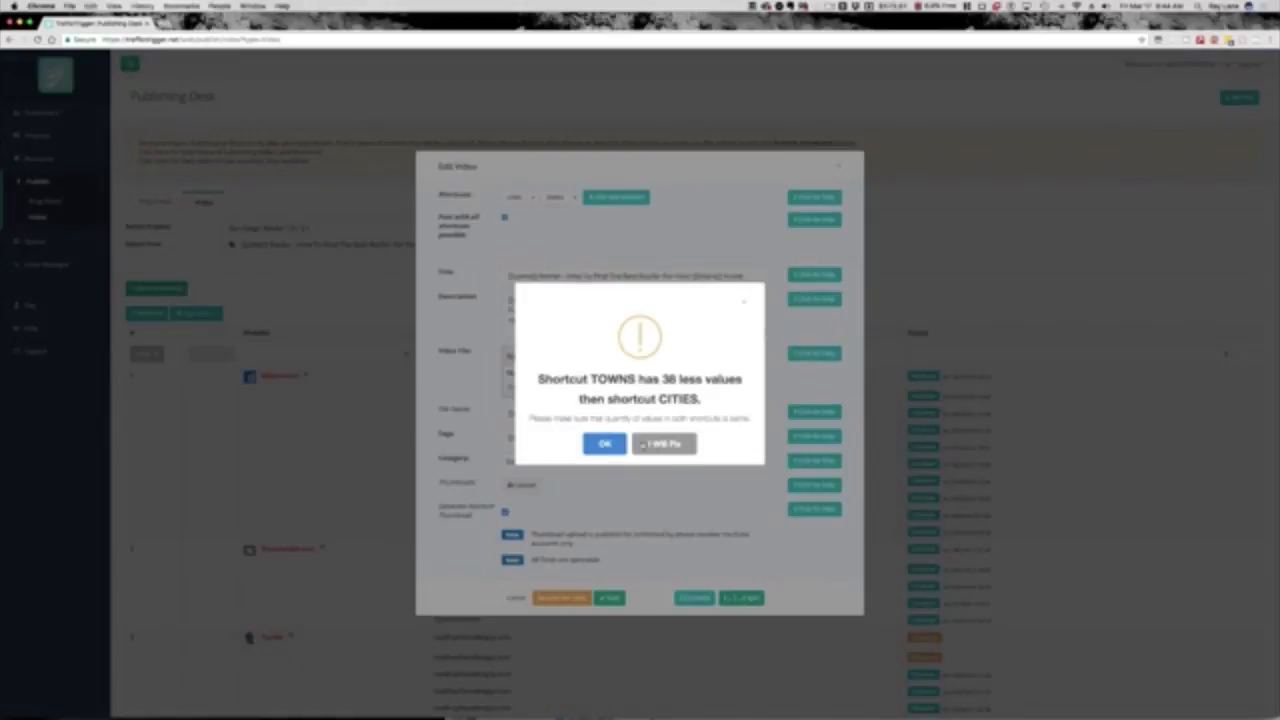
left_click(743, 303)
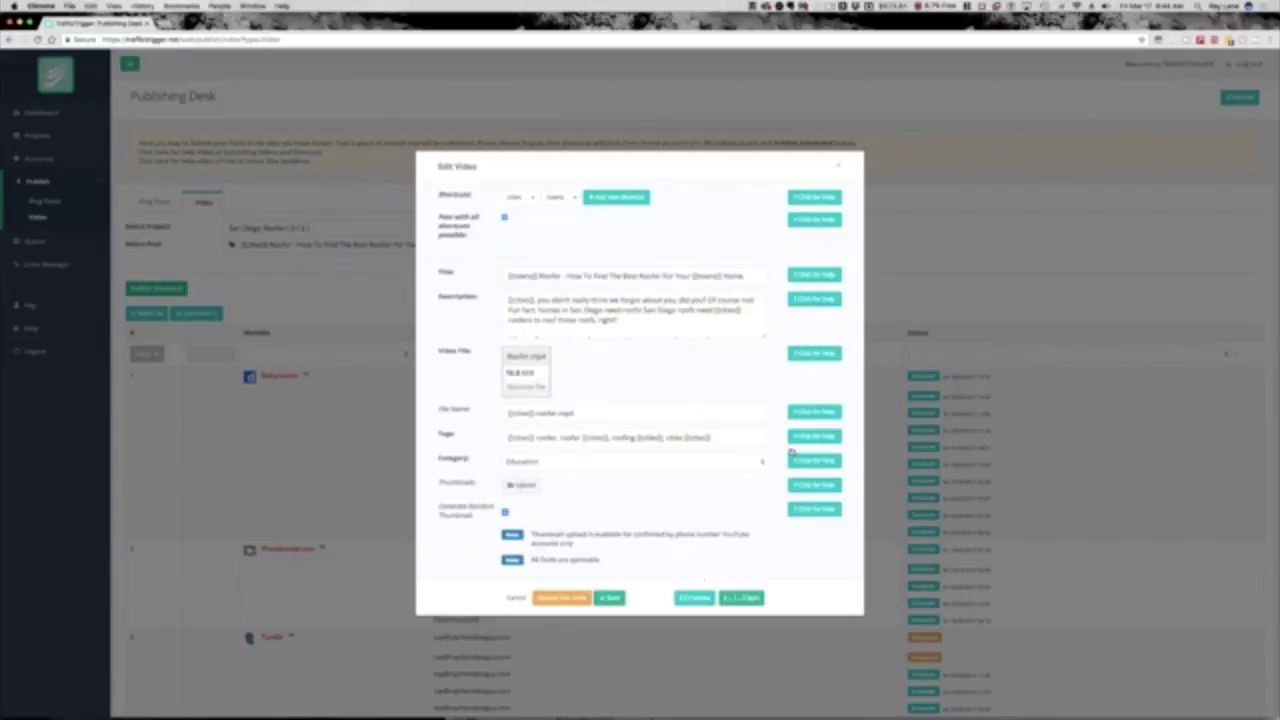
Choose to fix the towns shortcut and clear its entire list of values
left_click(564, 598)
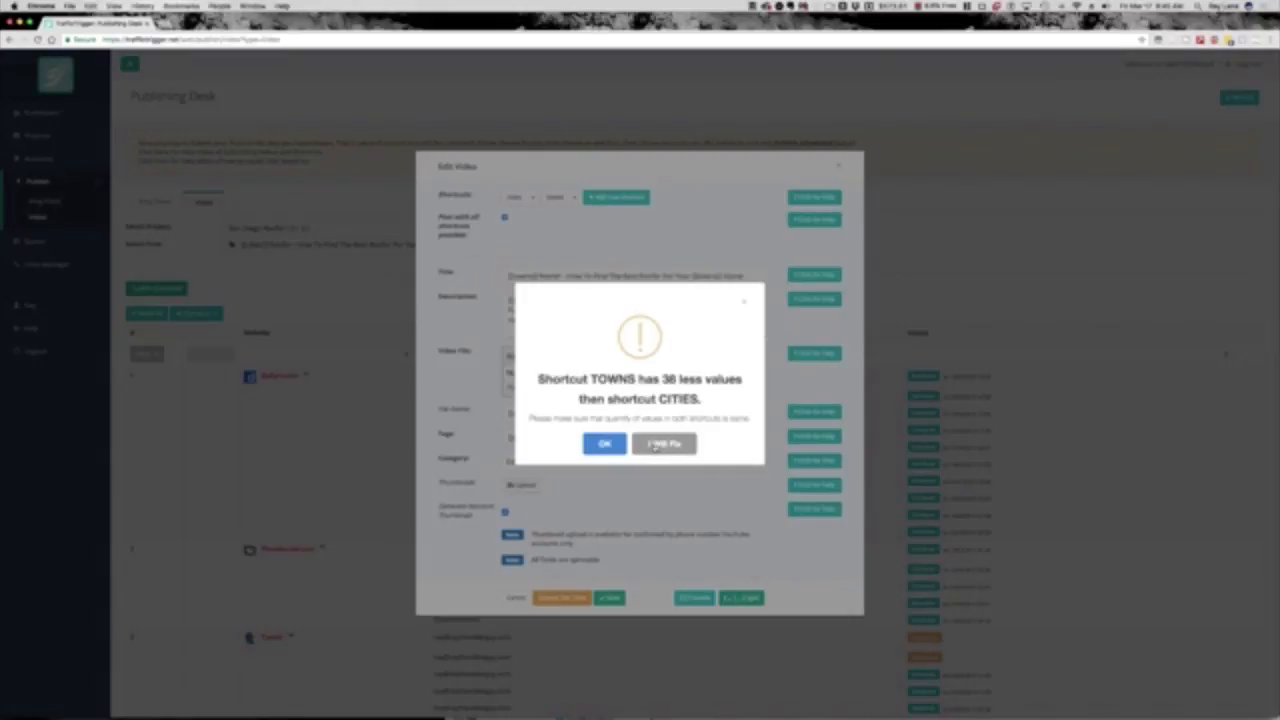
left_click(656, 447)
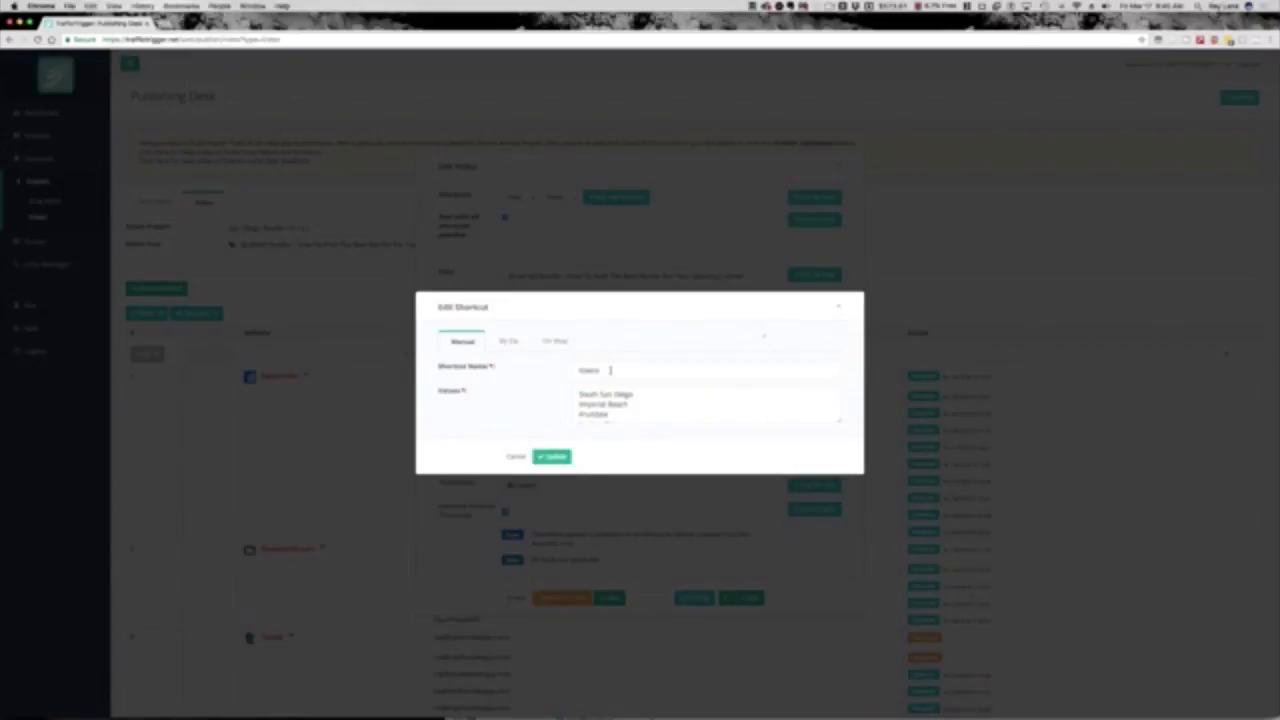
double_click(589, 369)
double_click(630, 409)
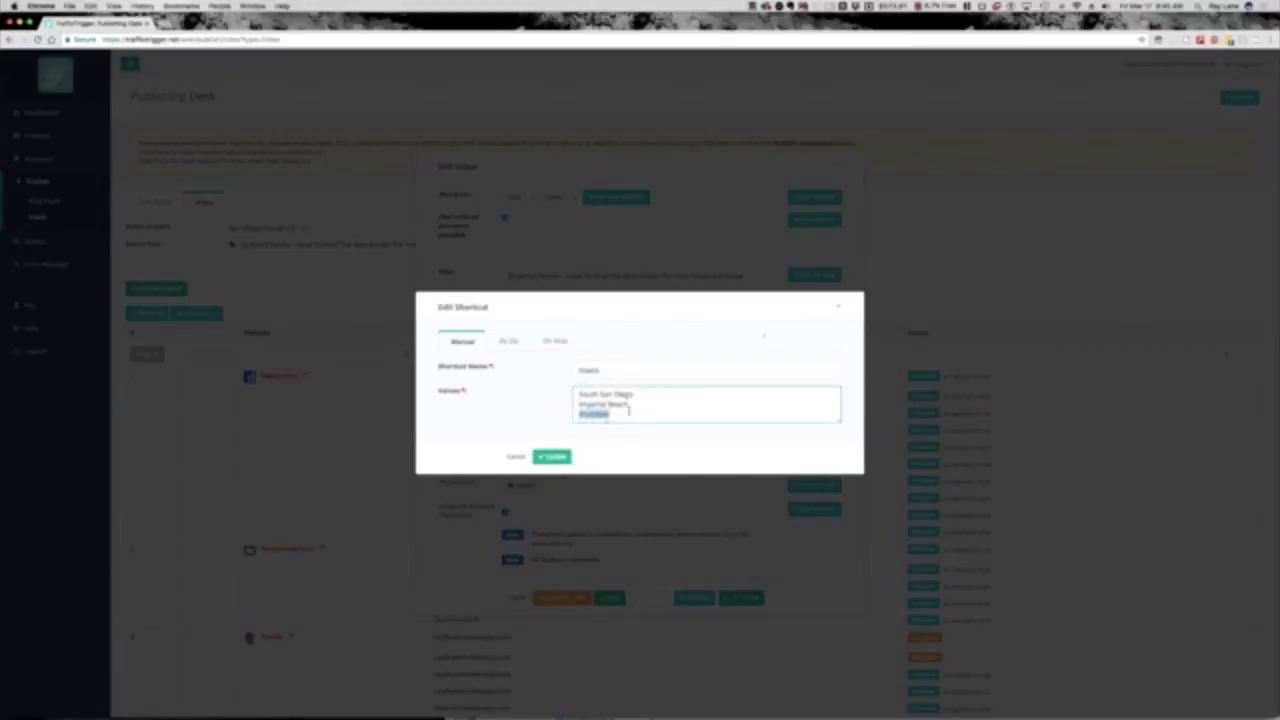
key("super+a")
key("BackSpace")
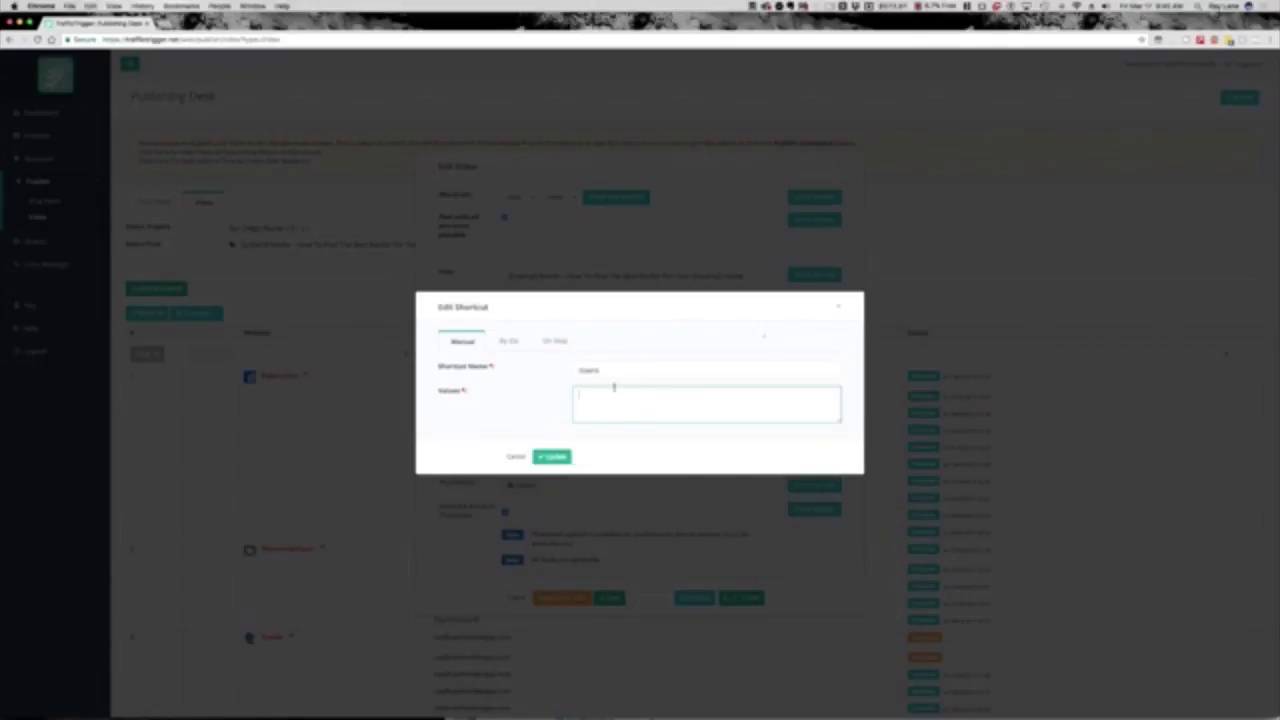
Rename the towns shortcut to "abc", enter placeholder numbers as its values, and update it
double_click(606, 369)
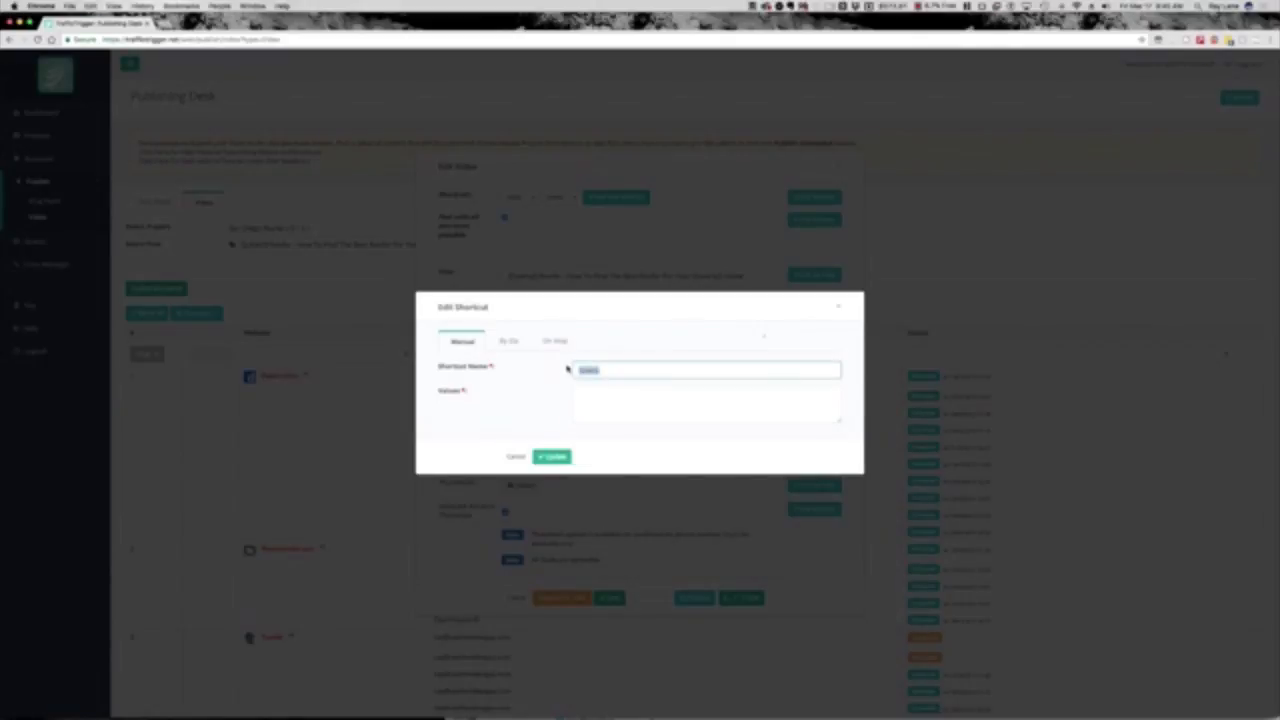
type("c")
left_click(553, 457)
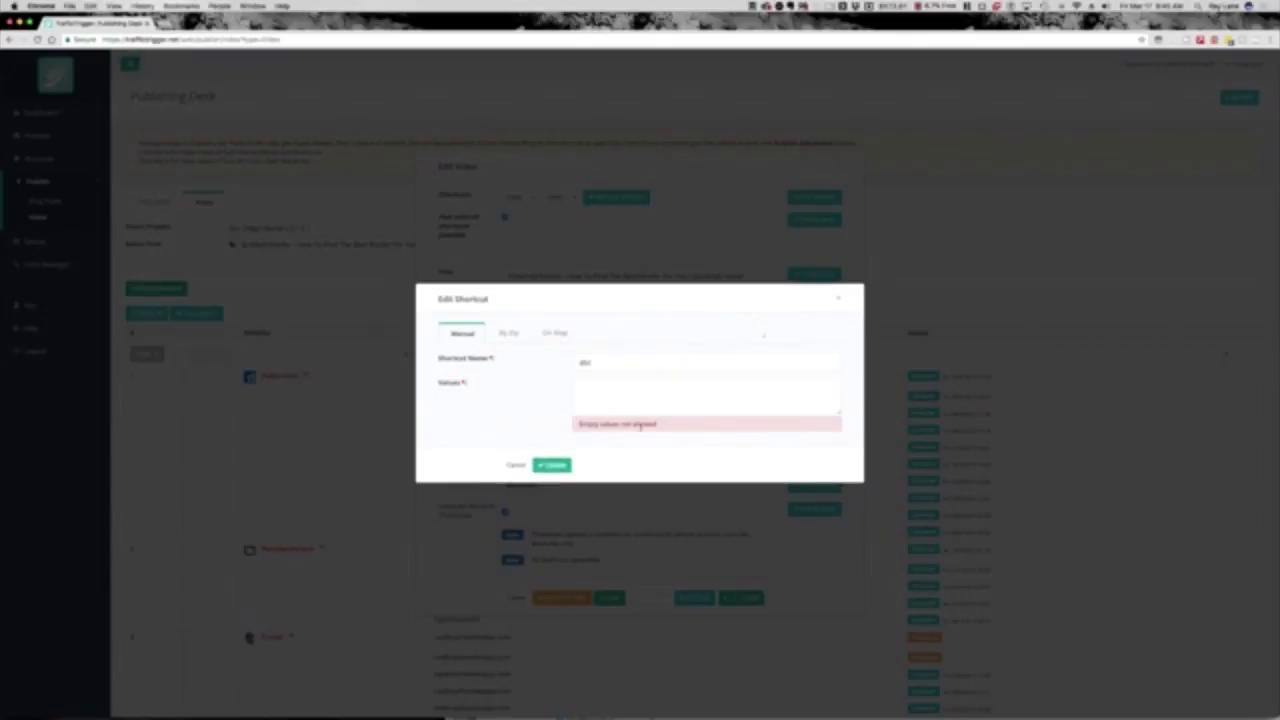
left_click(603, 388)
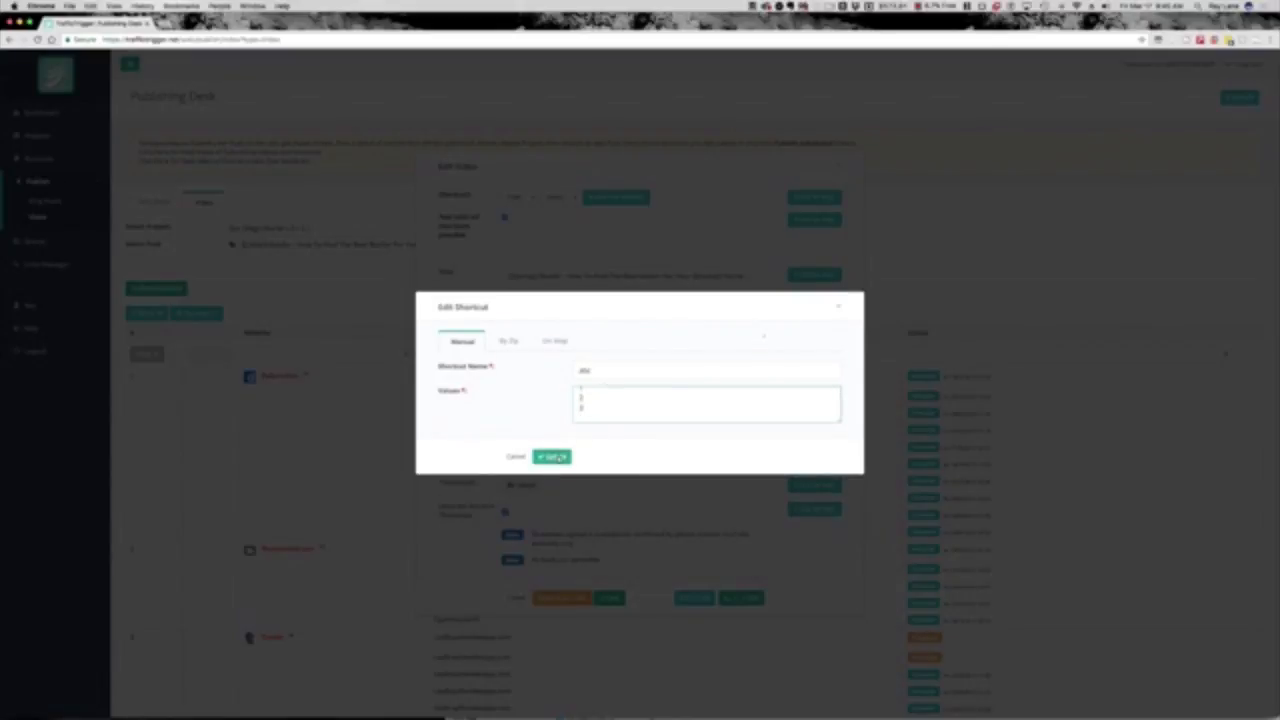
left_click(551, 457)
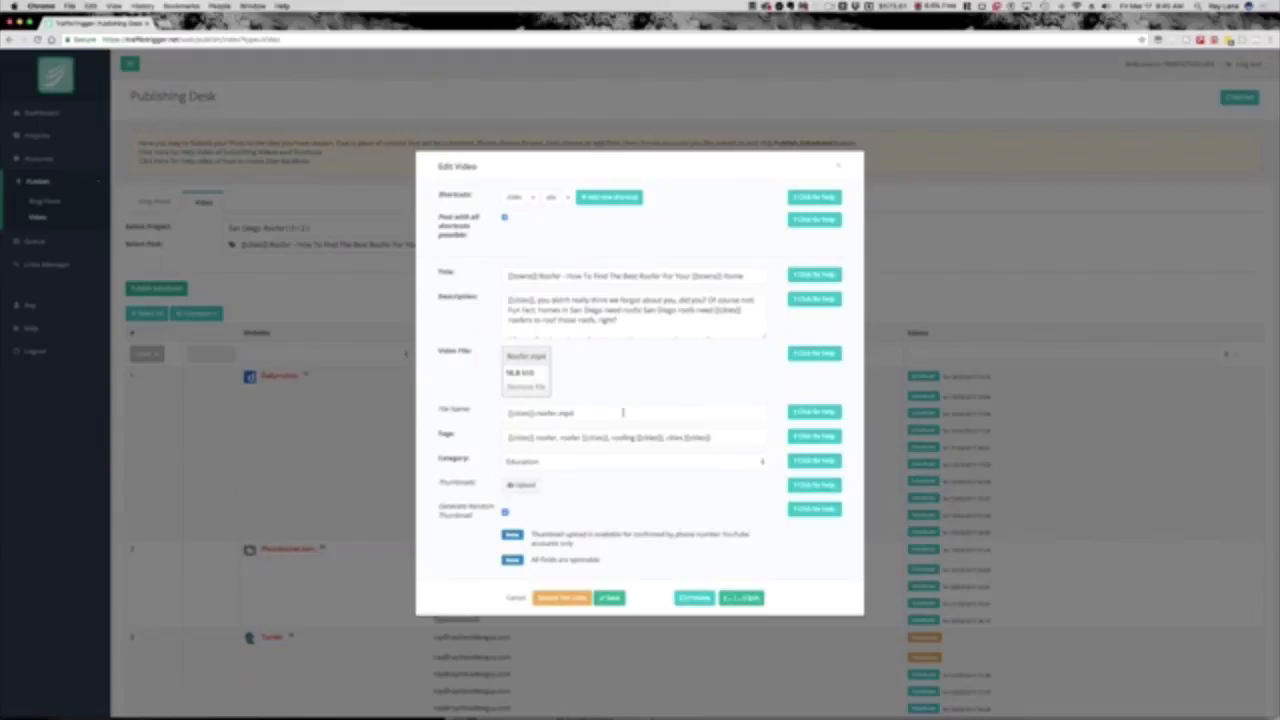
Try to preview the video post with the updated shortcut, and cancel editing the post
left_click(684, 598)
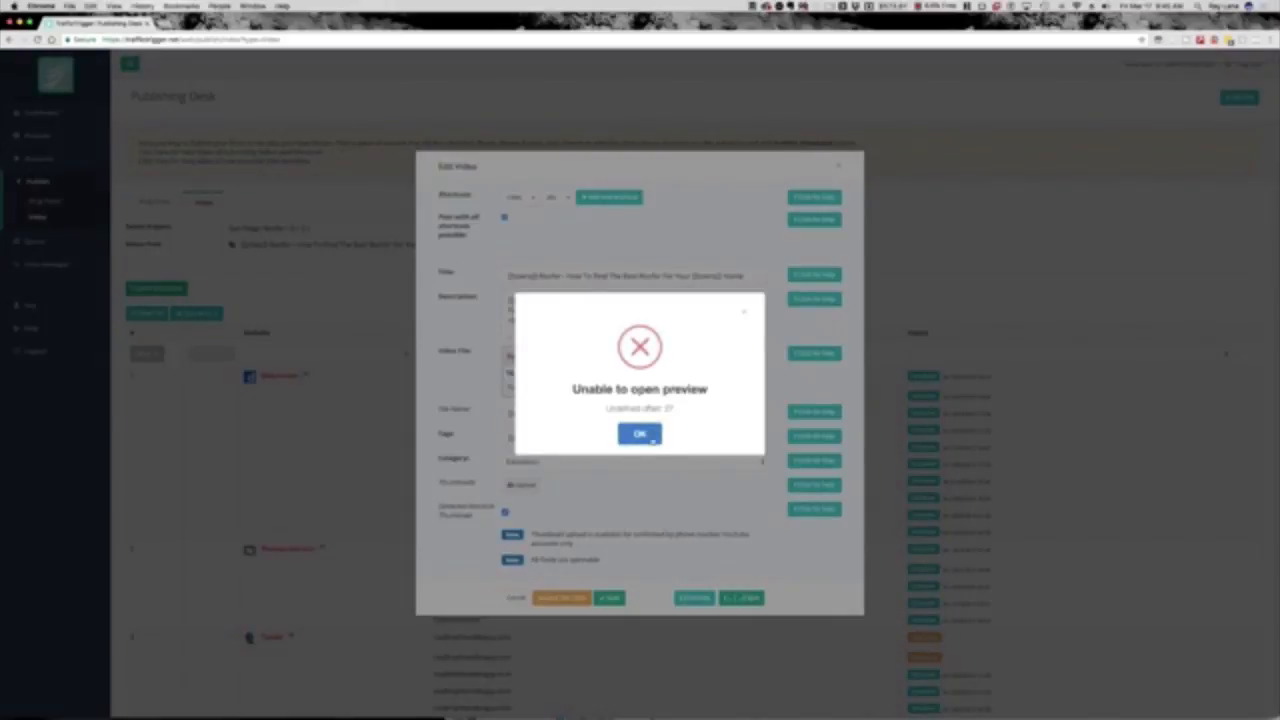
left_click(746, 314)
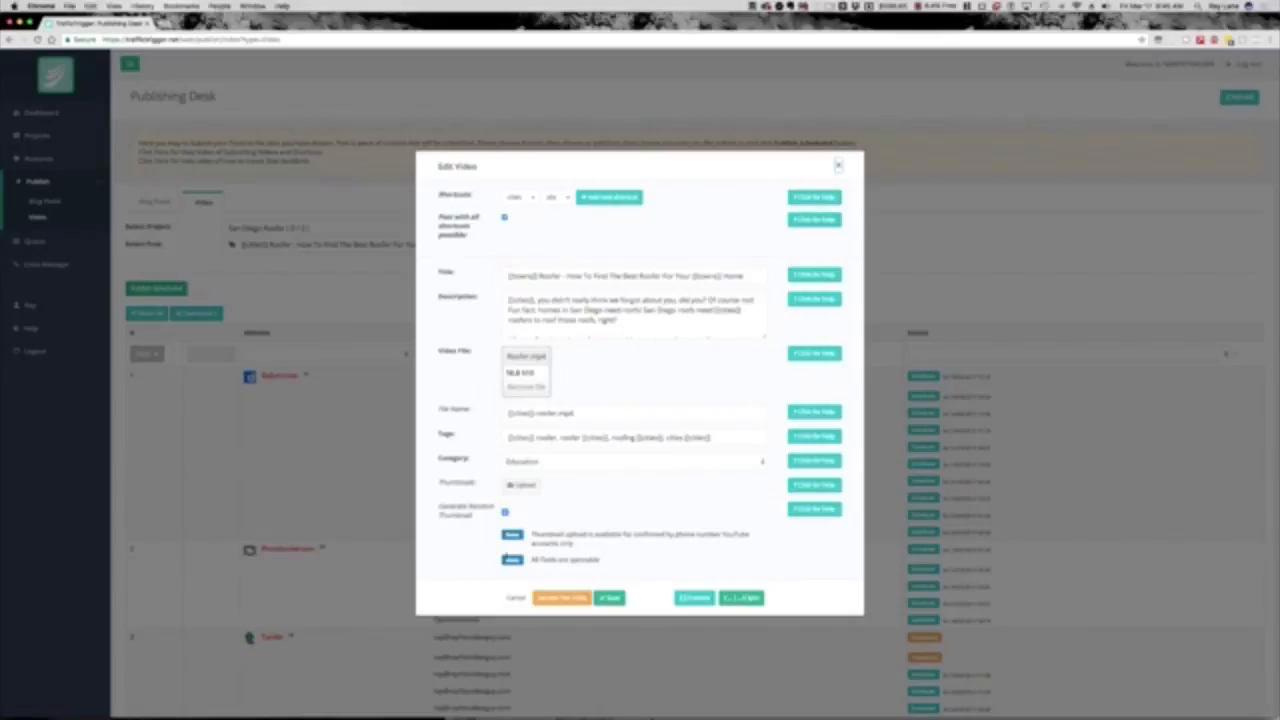
left_click(514, 599)
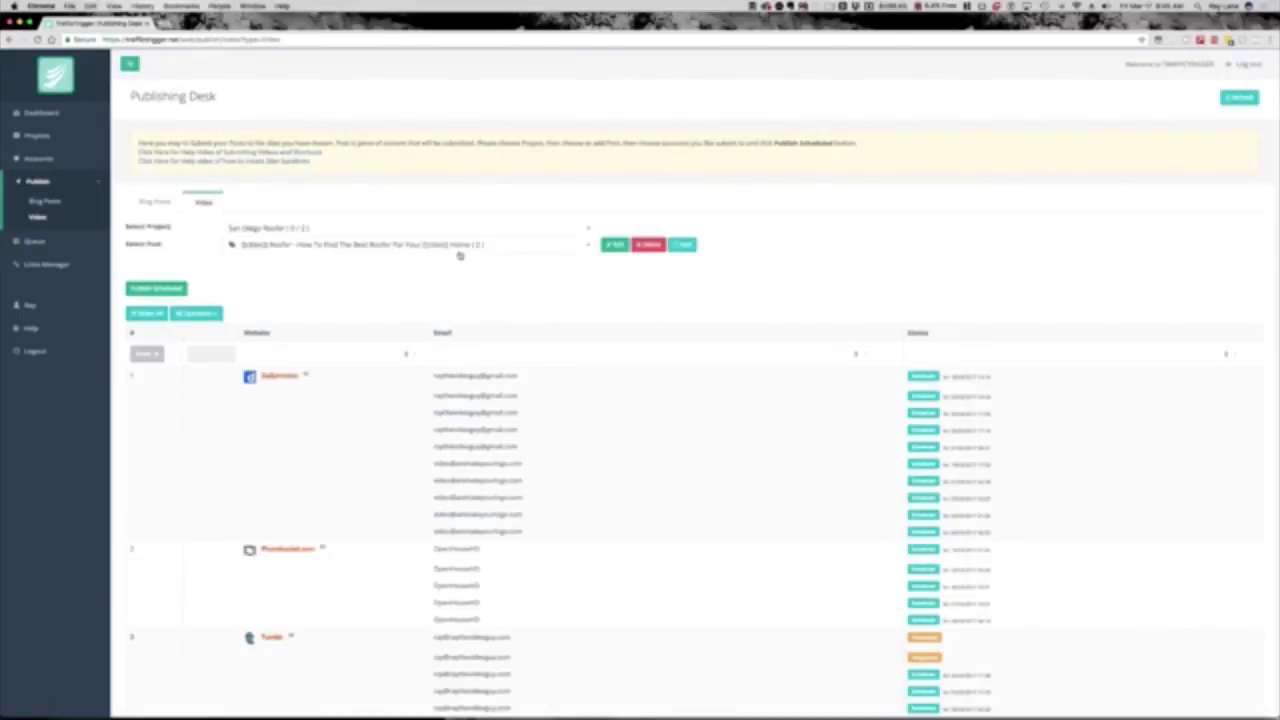
Choose the Lake Elsinore Roofer project and open its "[[Cities]] Roofer - How To Find The Best [[Cities]] Roofer" video post for editing
left_click(351, 230)
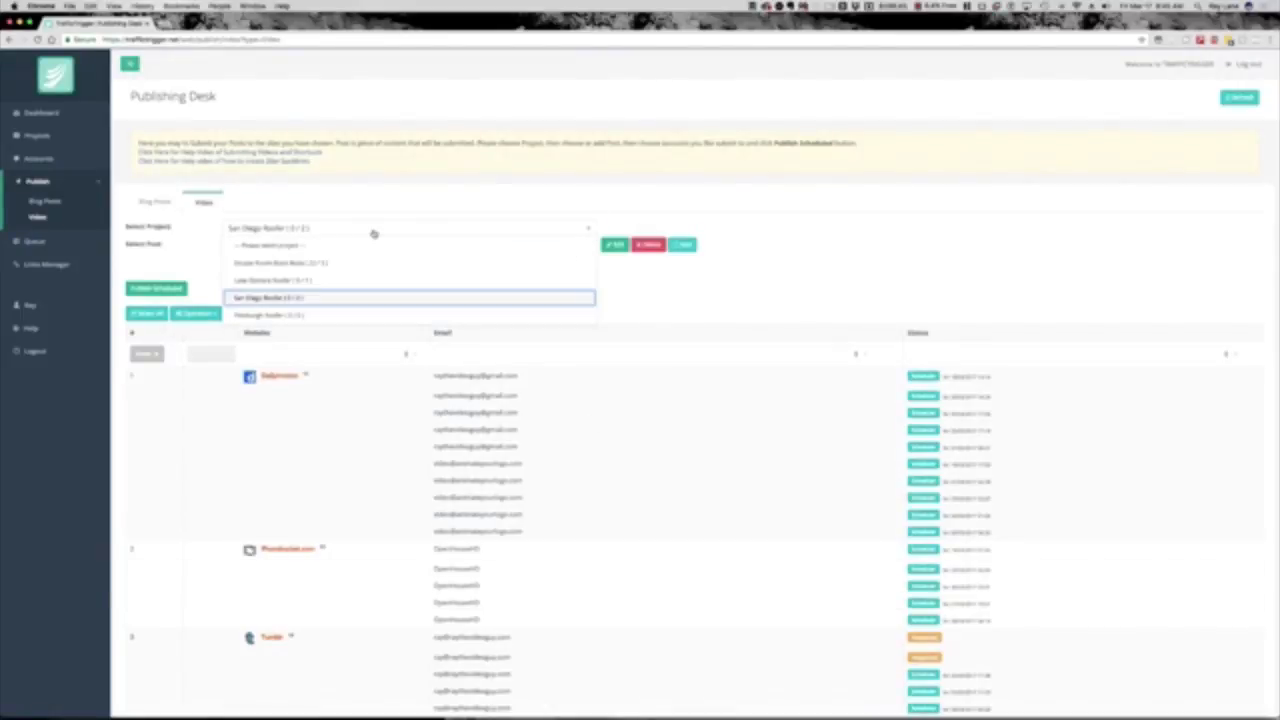
left_click(309, 280)
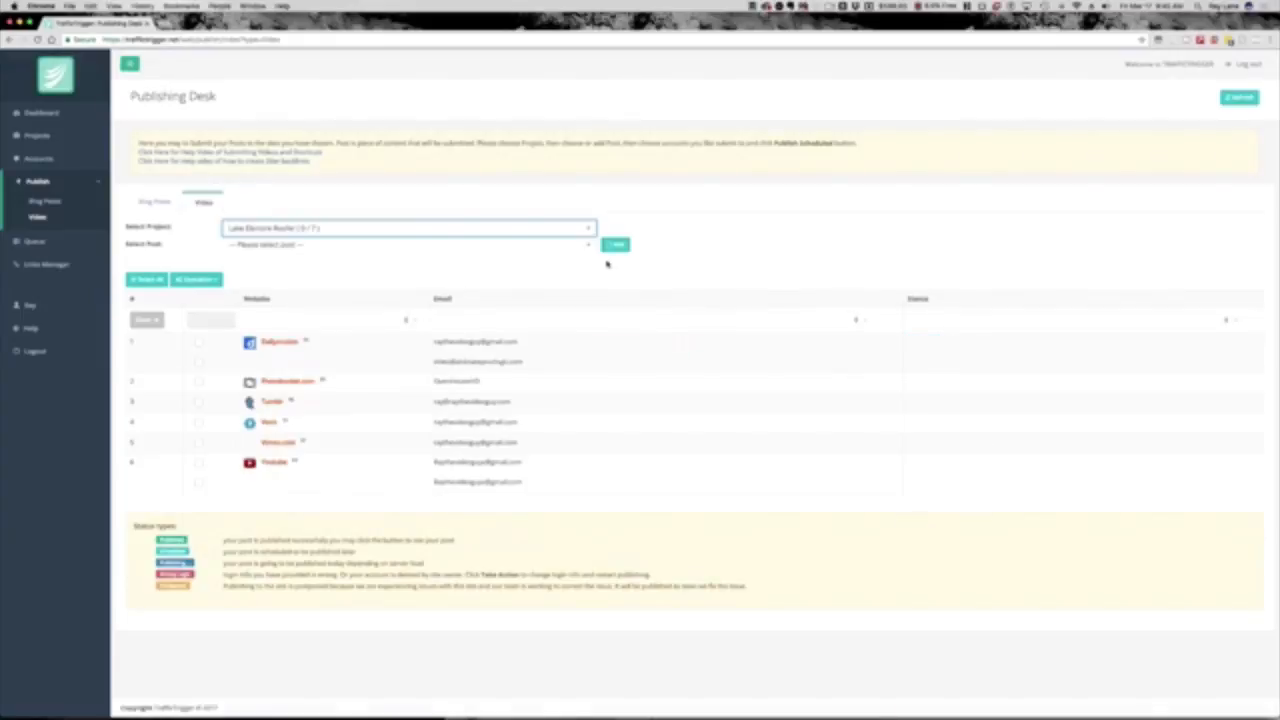
left_click(474, 244)
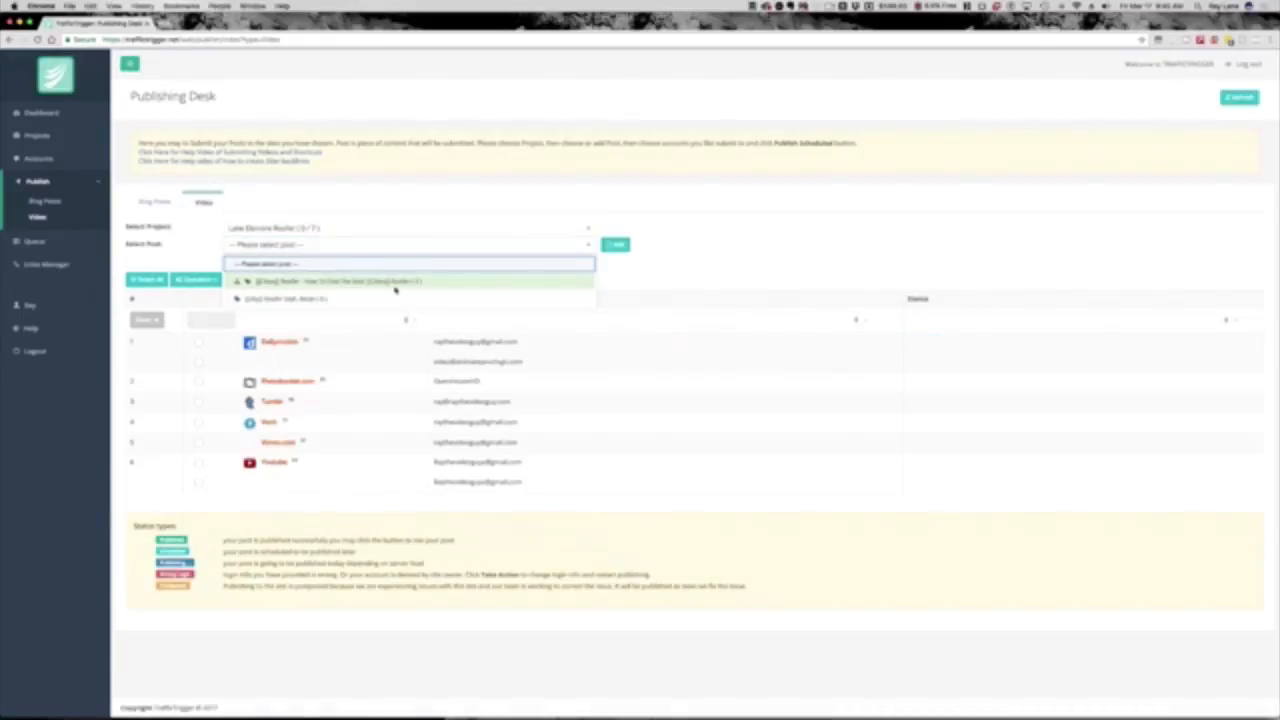
left_click(389, 283)
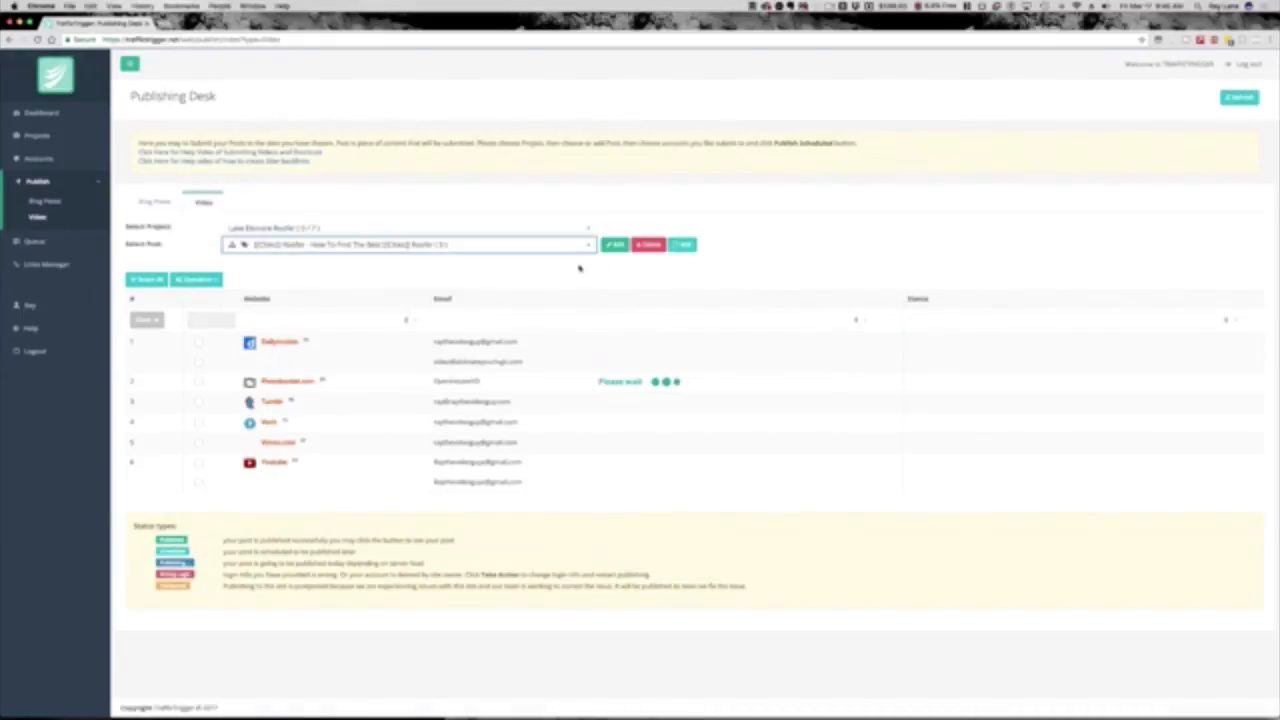
left_click(682, 245)
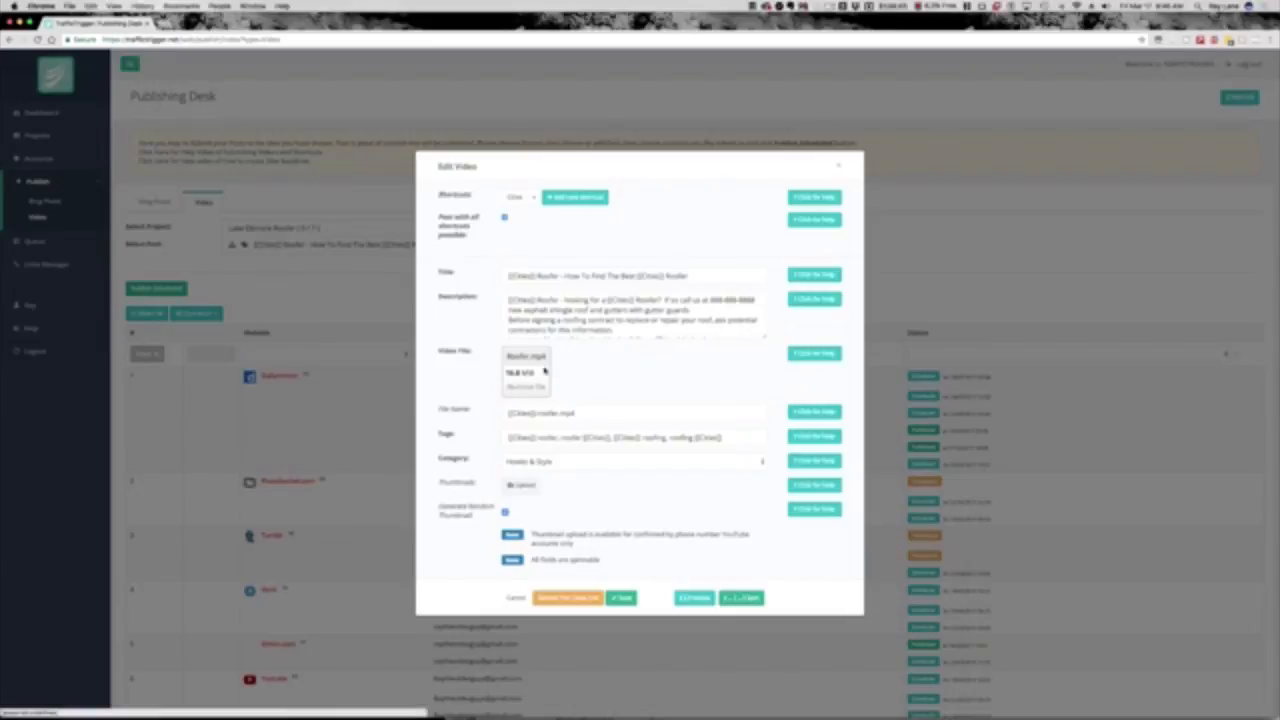
Preview the video post with several city values, checking title, description, file name and tags, and inspect the [[Cities]] shortcut in its file name
left_click(687, 598)
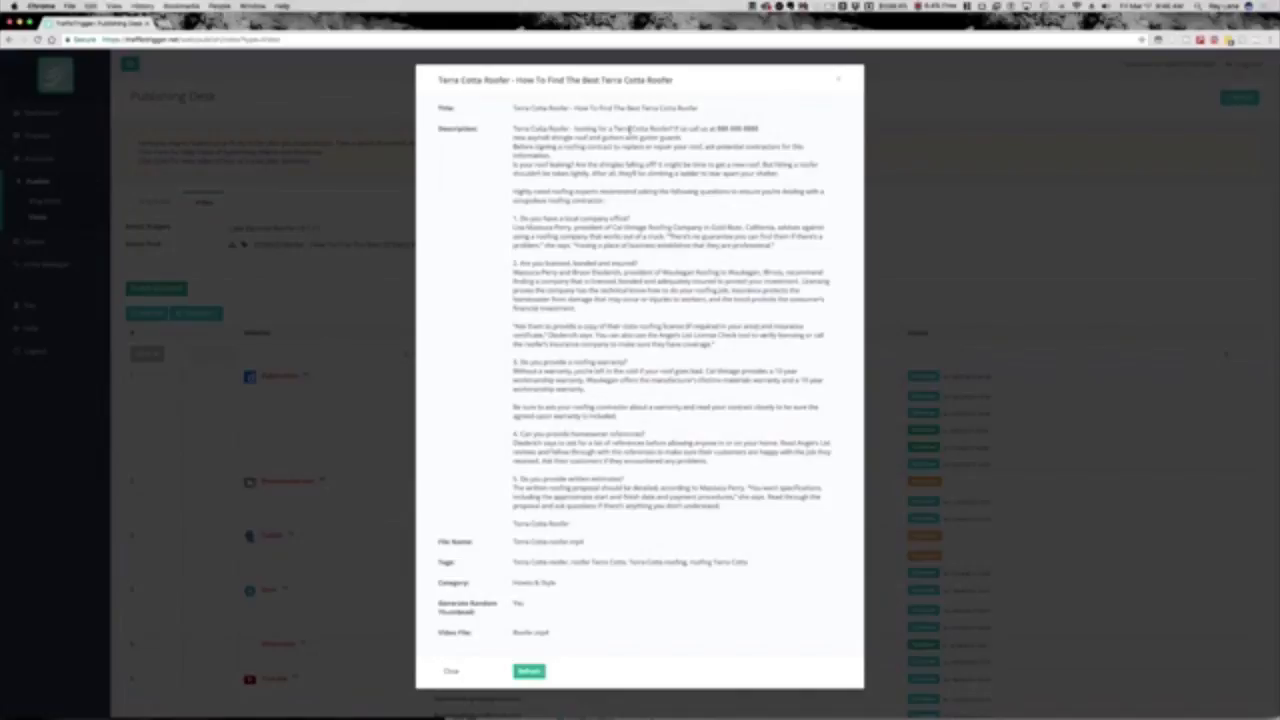
left_click_drag(515, 108, 548, 108)
left_click(530, 672)
left_click_drag(514, 108, 550, 130)
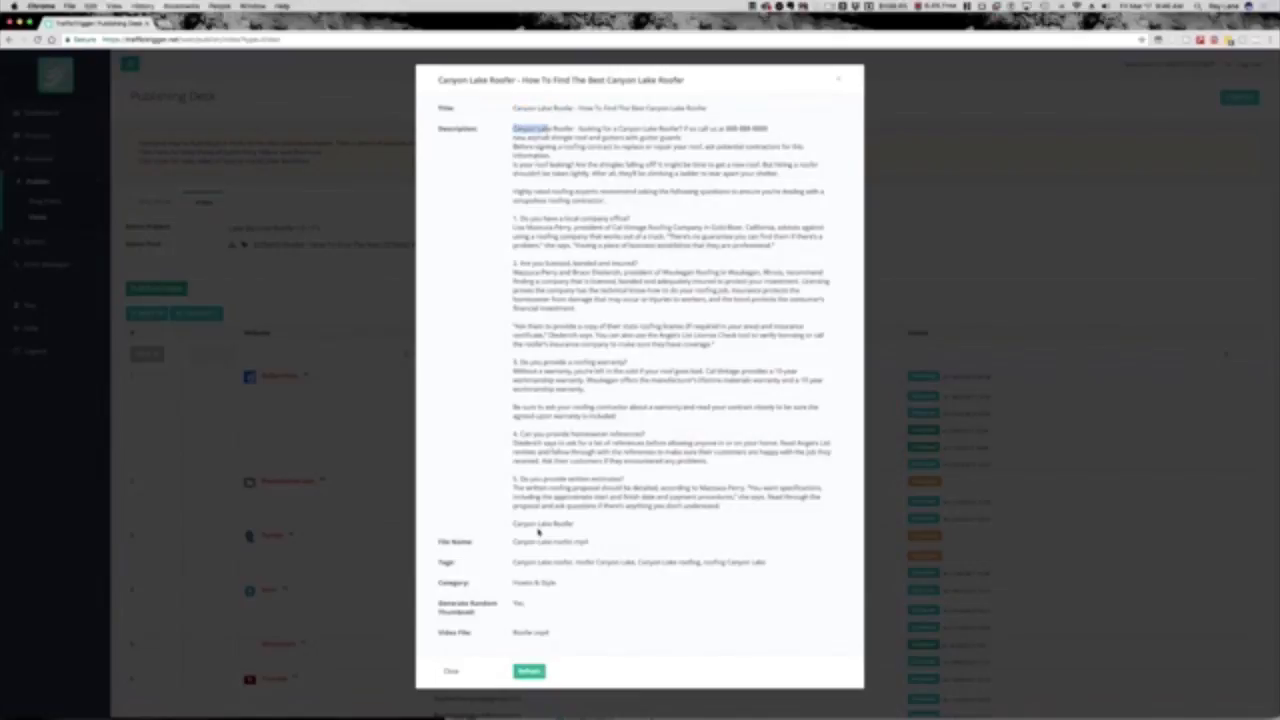
left_click_drag(512, 523, 552, 541)
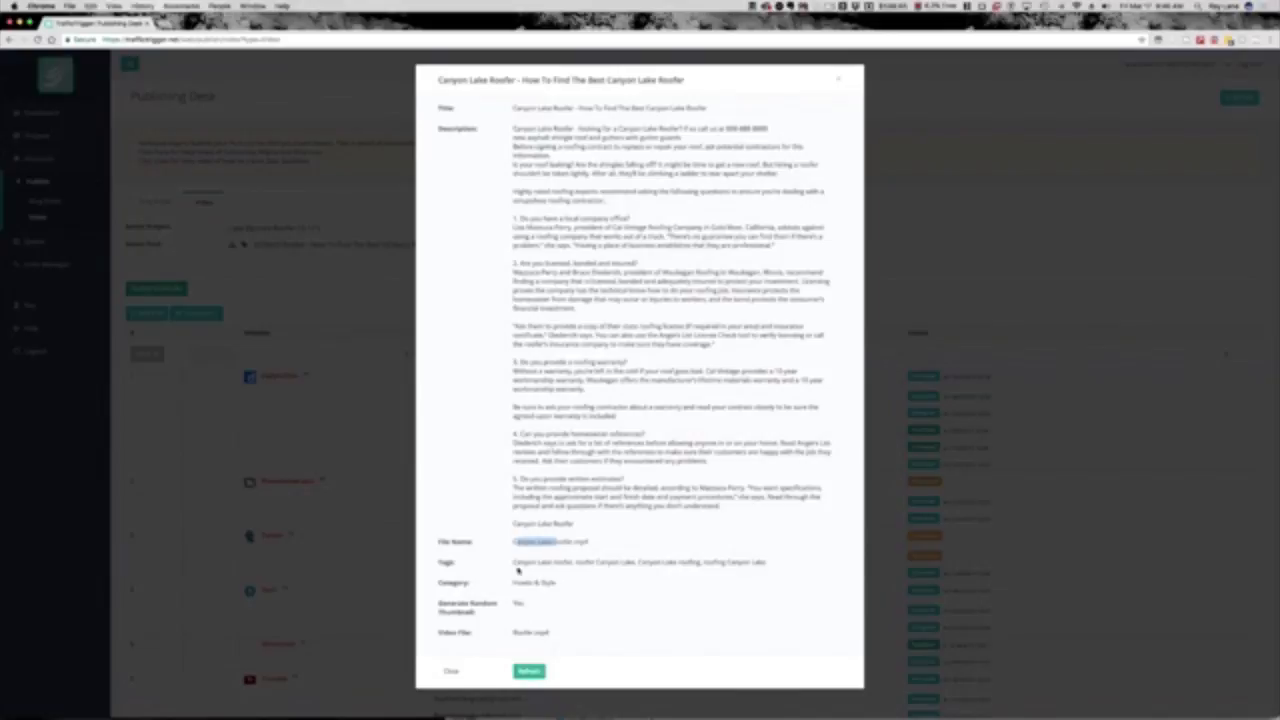
left_click_drag(514, 562, 541, 562)
left_click(531, 673)
left_click(838, 81)
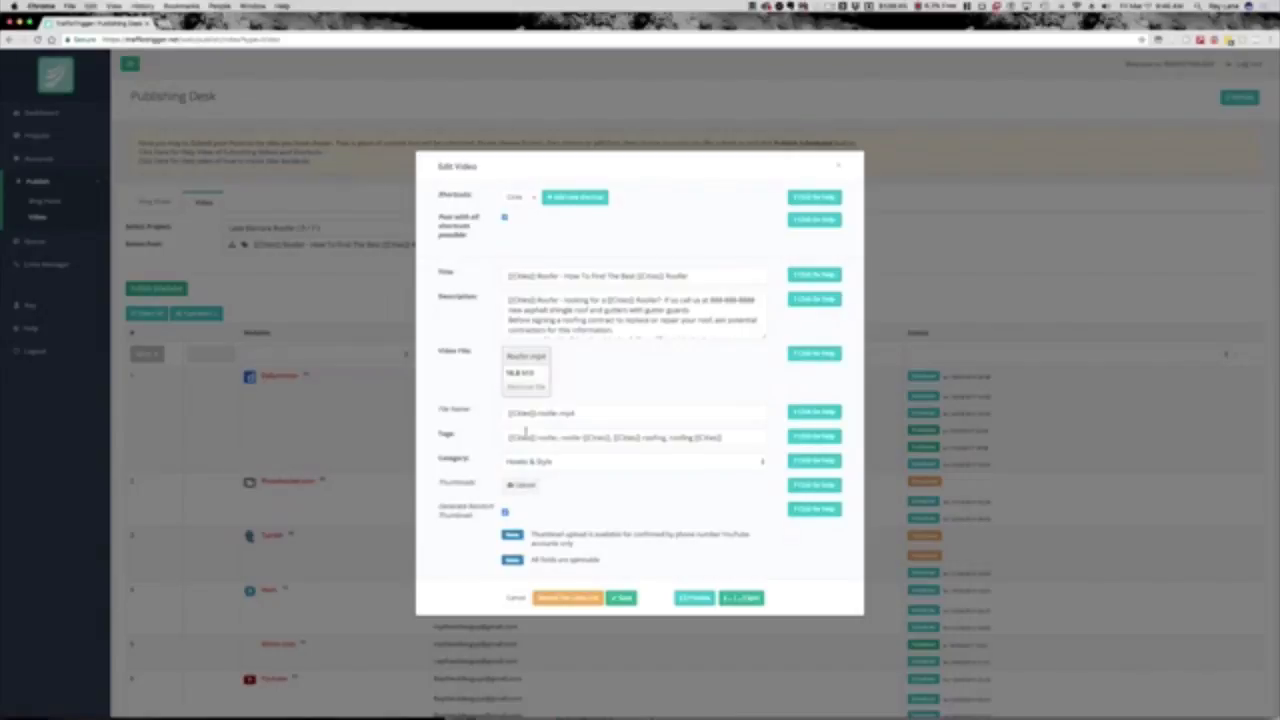
left_click_drag(531, 418, 500, 415)
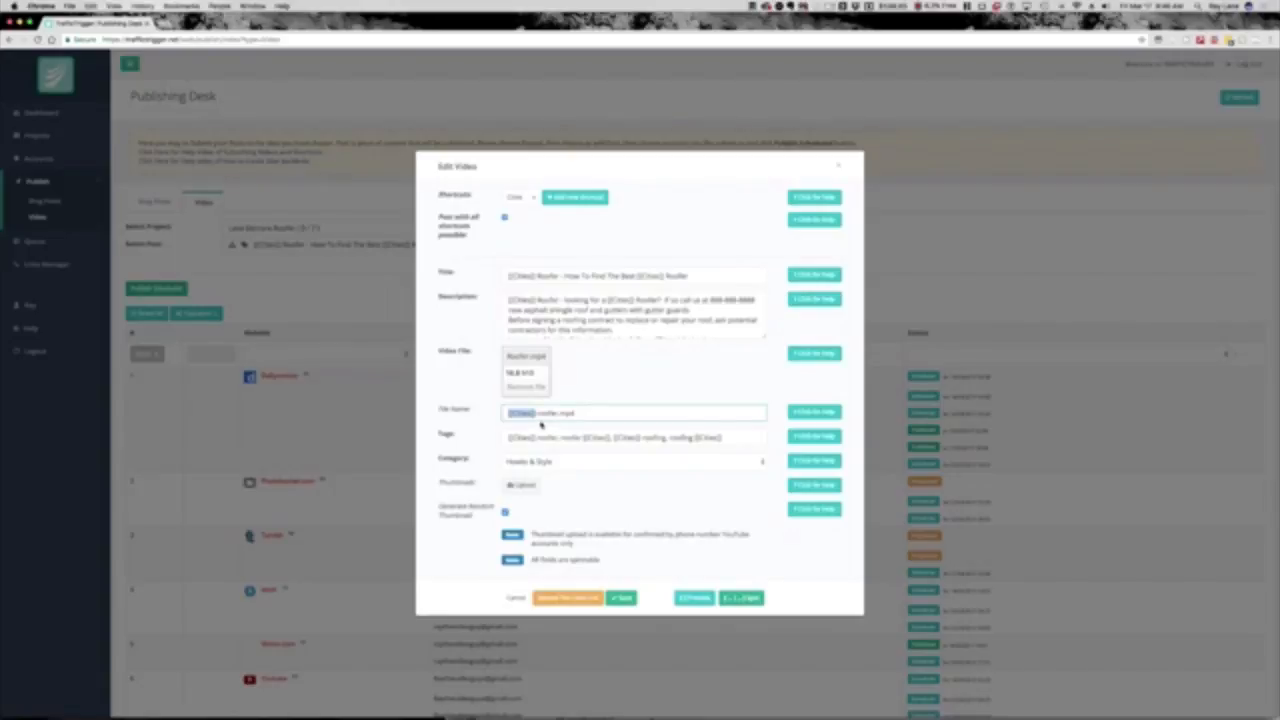
left_click_drag(536, 416, 488, 415)
Review the post's second tier settings for status updates, bookmarks and blog posts, including the bookmark accounts, and cancel without changes
mouse_move(836, 700)
left_click(580, 598)
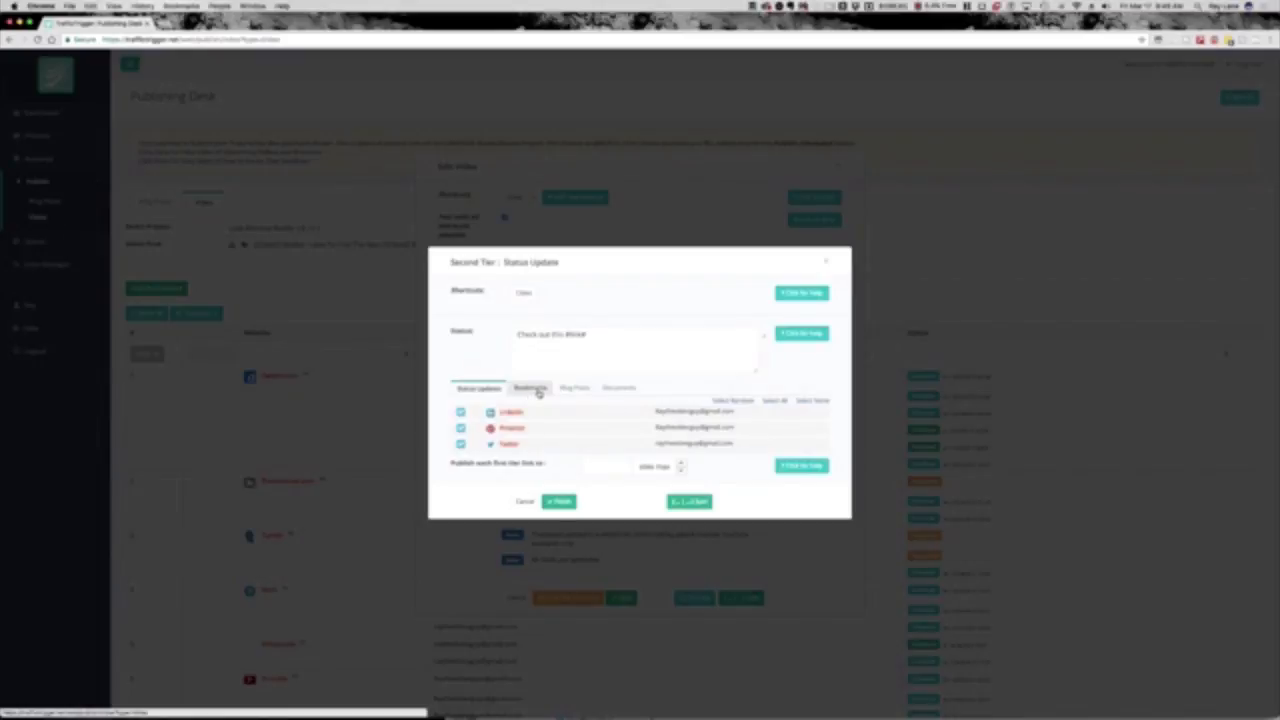
left_click(534, 389)
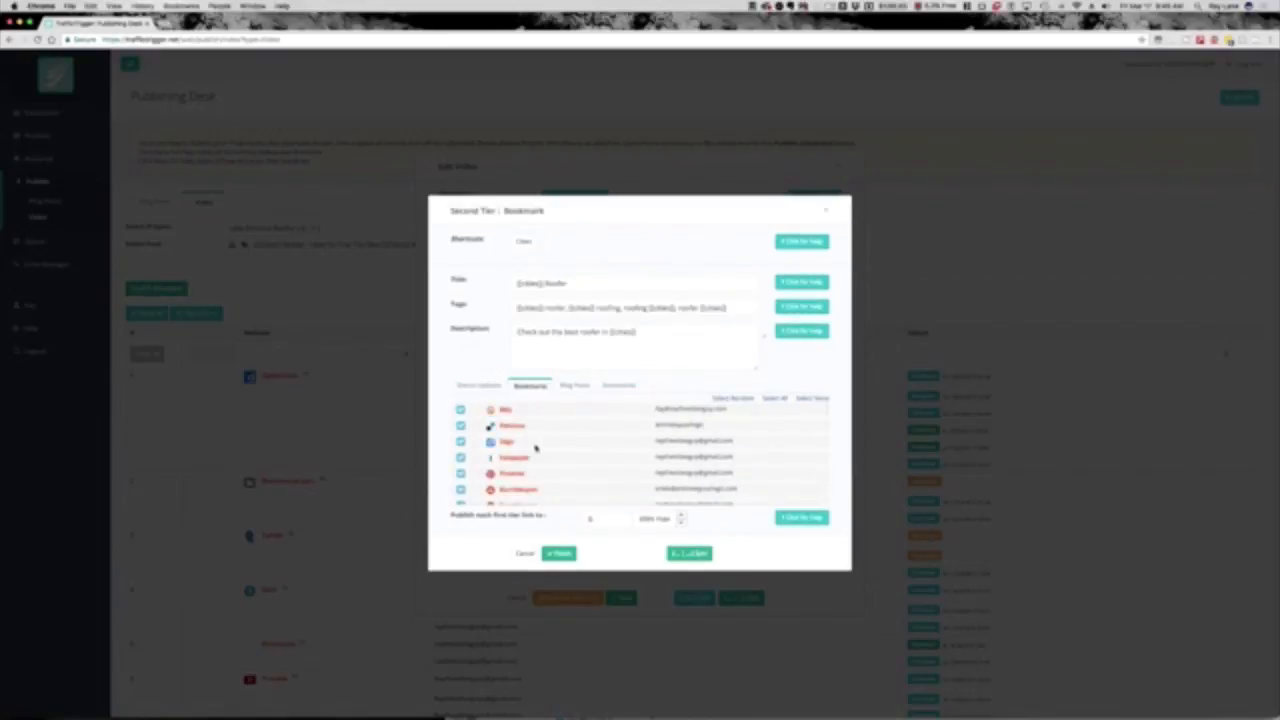
scroll(534, 445, "down", 1)
scroll(540, 447, "down", 1)
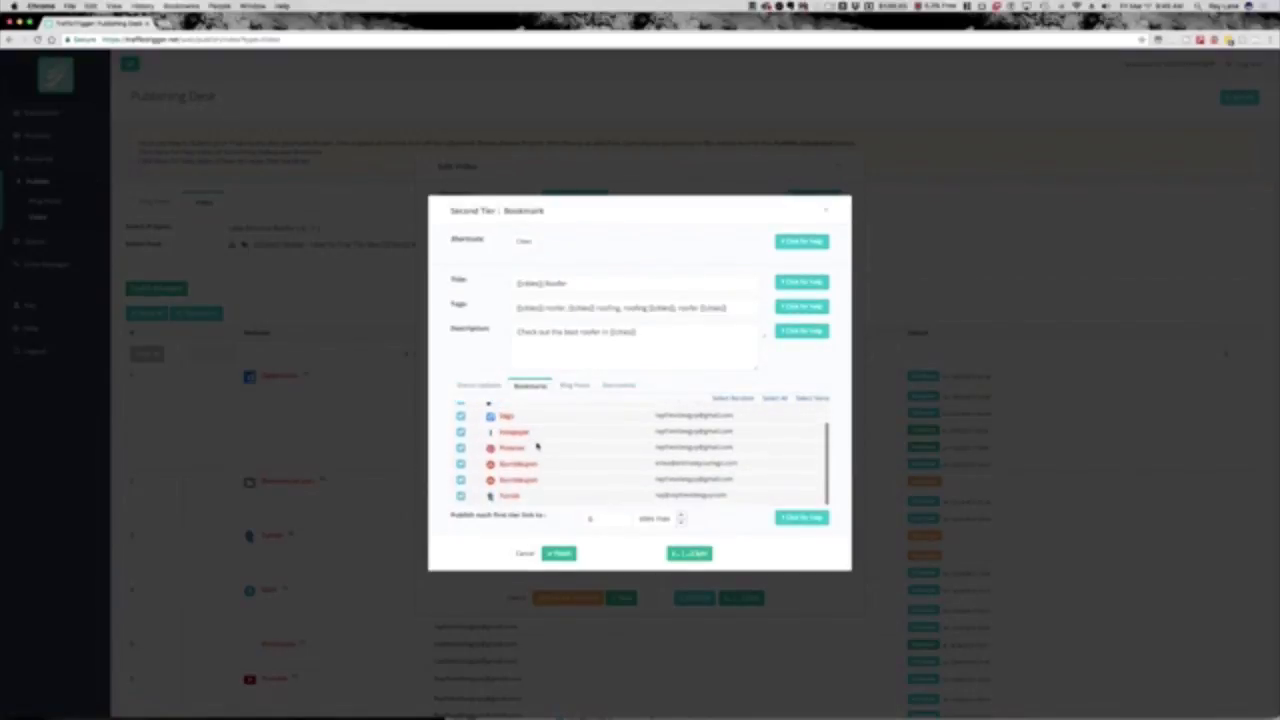
scroll(573, 449, "up", 2)
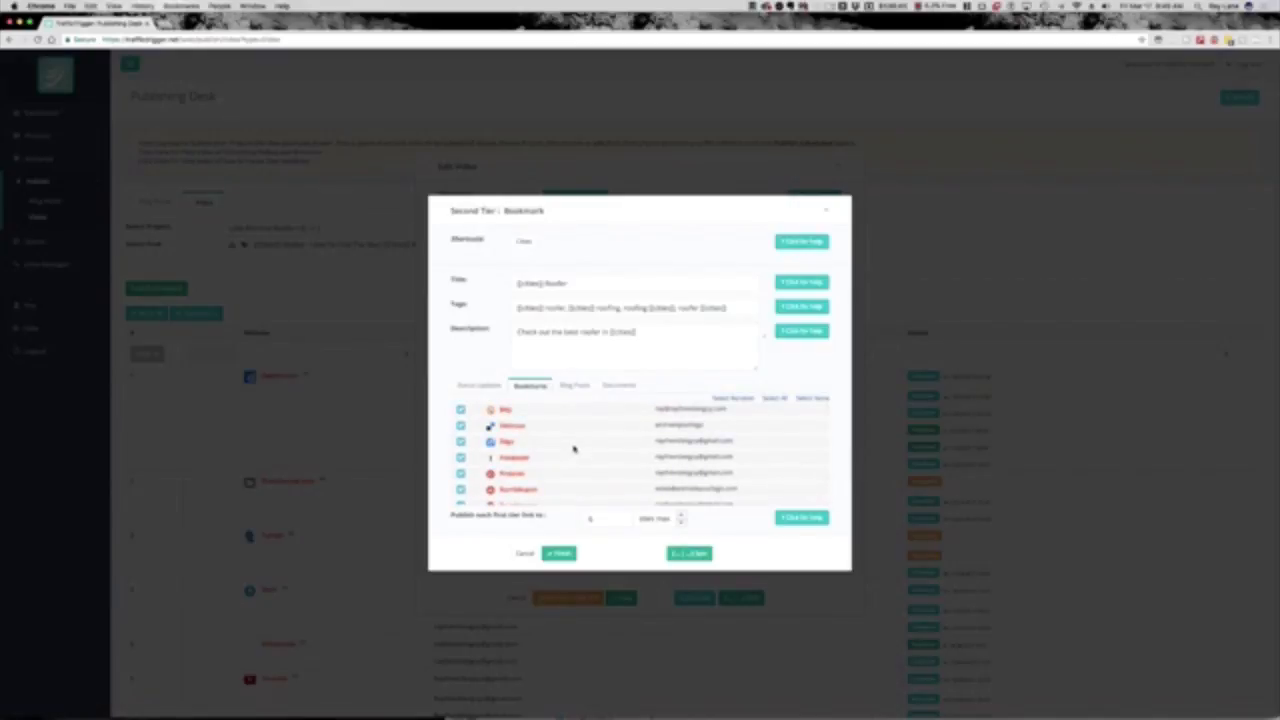
left_click(574, 388)
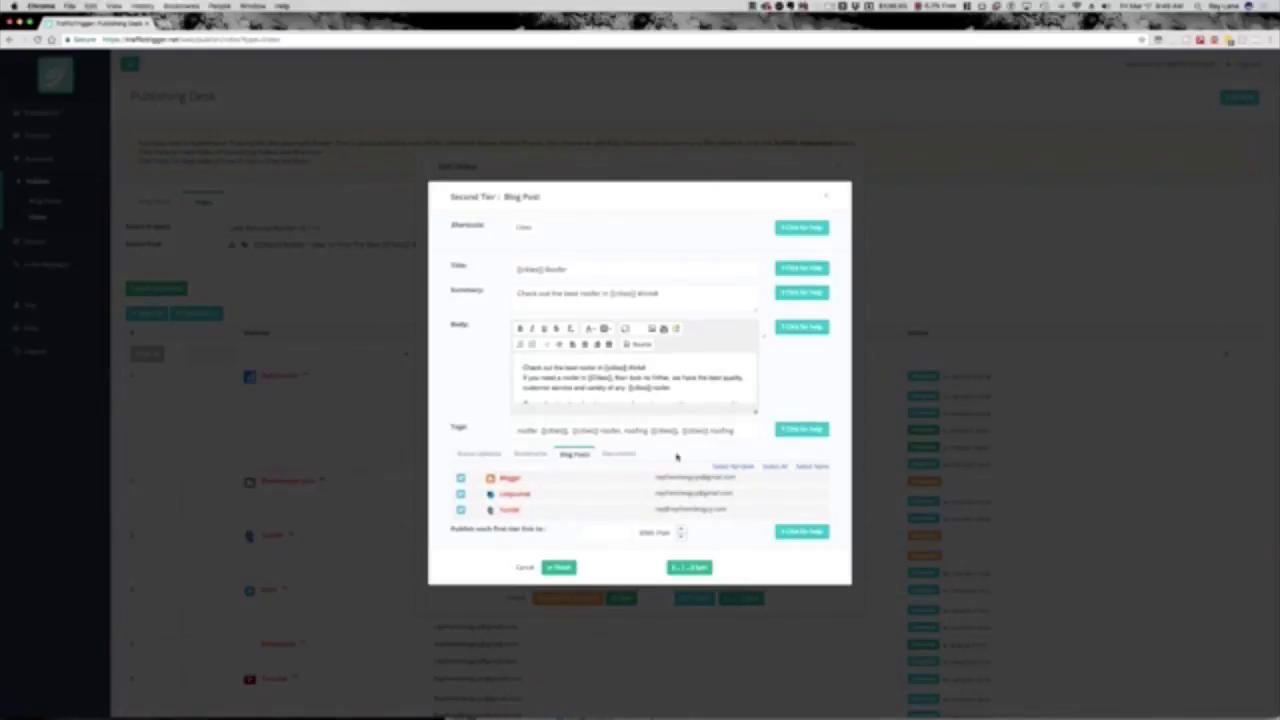
left_click(538, 457)
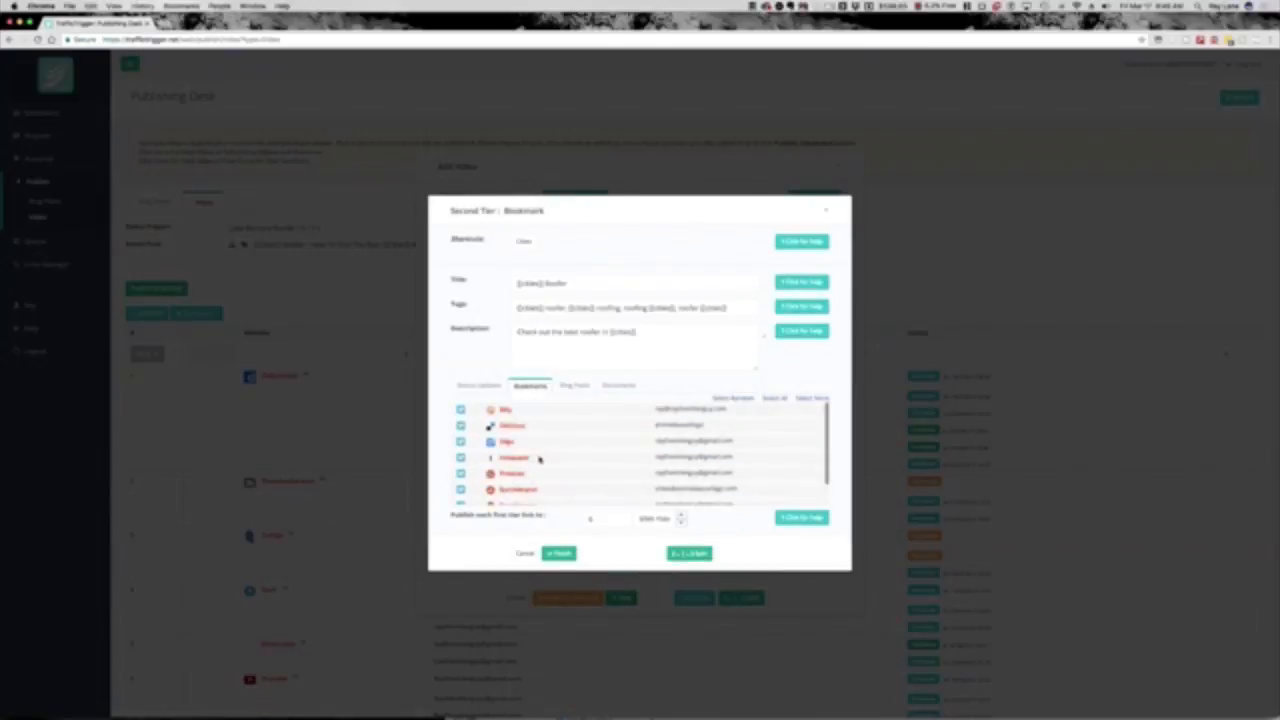
scroll(557, 450, "down", 1)
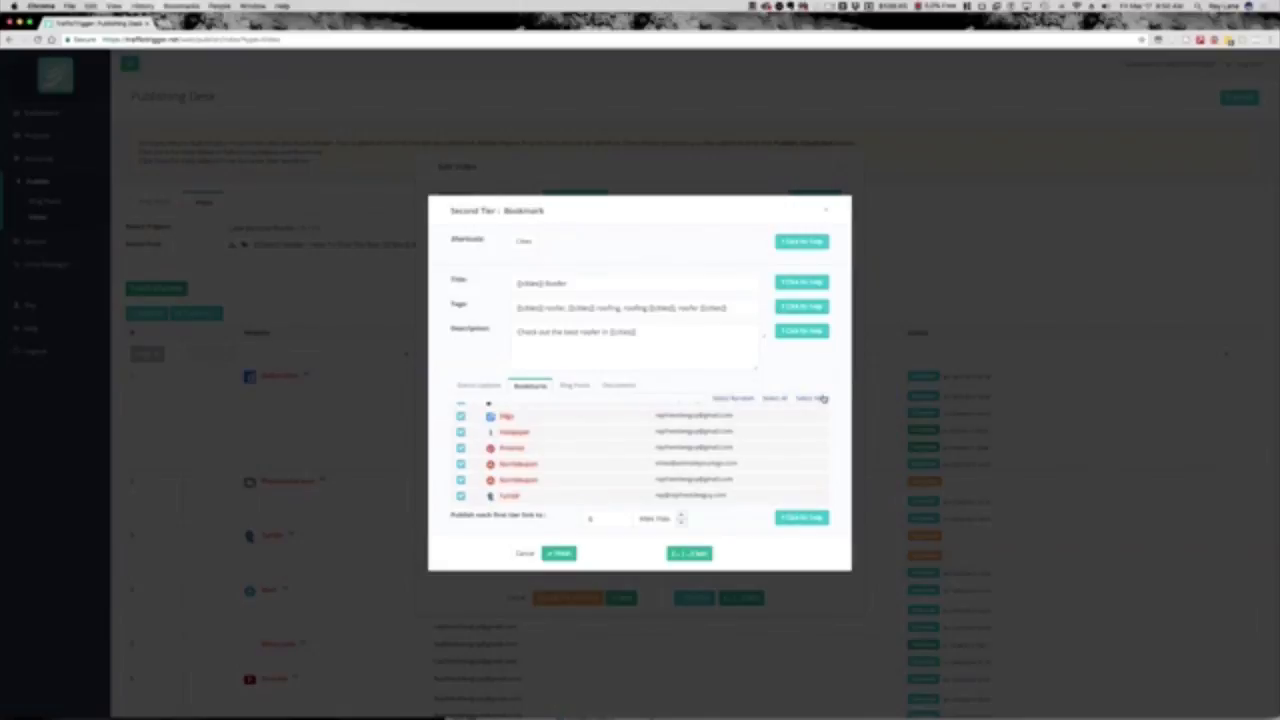
left_click(487, 387)
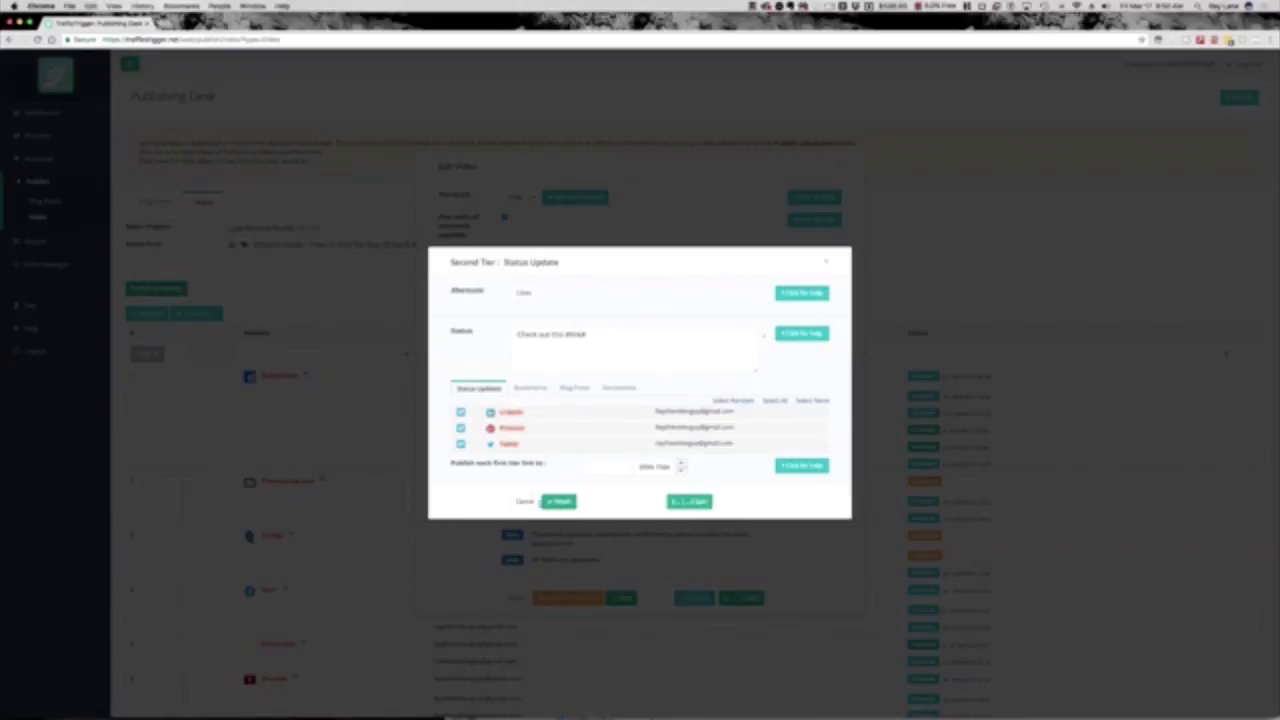
left_click(525, 502)
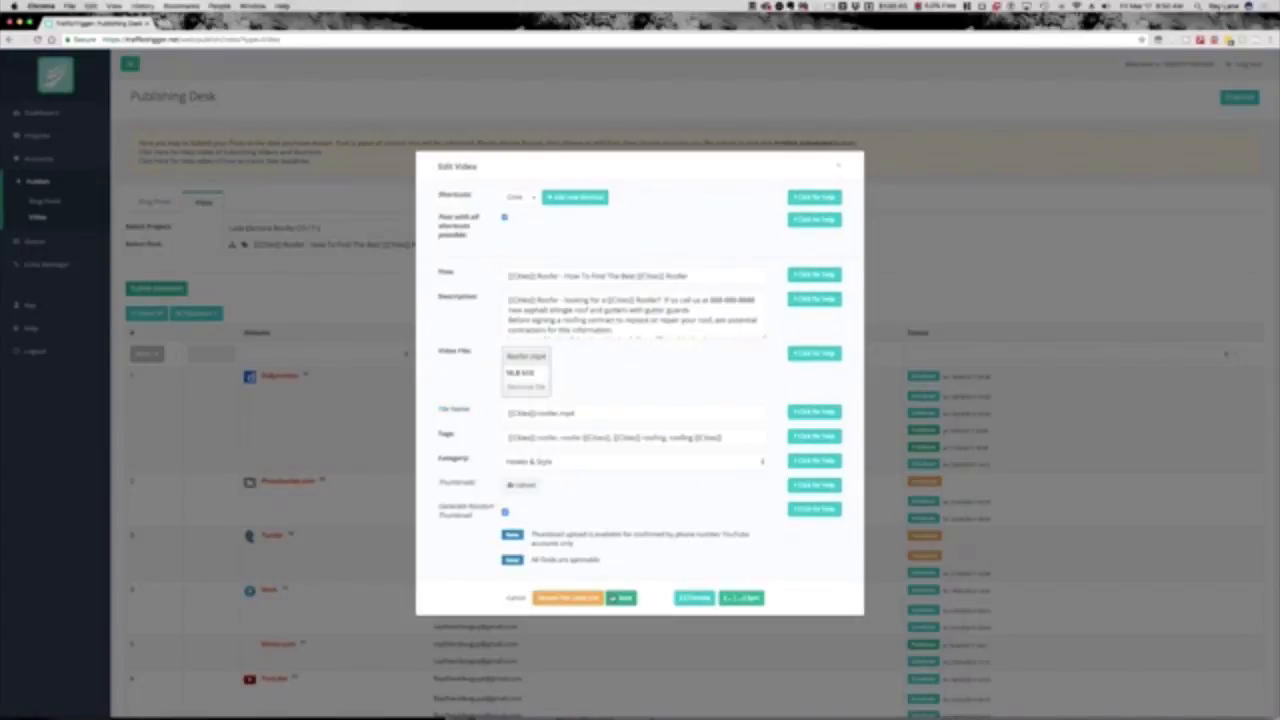
Save the Lake Elsinore Roofer video post and try to publish it on schedule without selecting any accounts
left_click(622, 600)
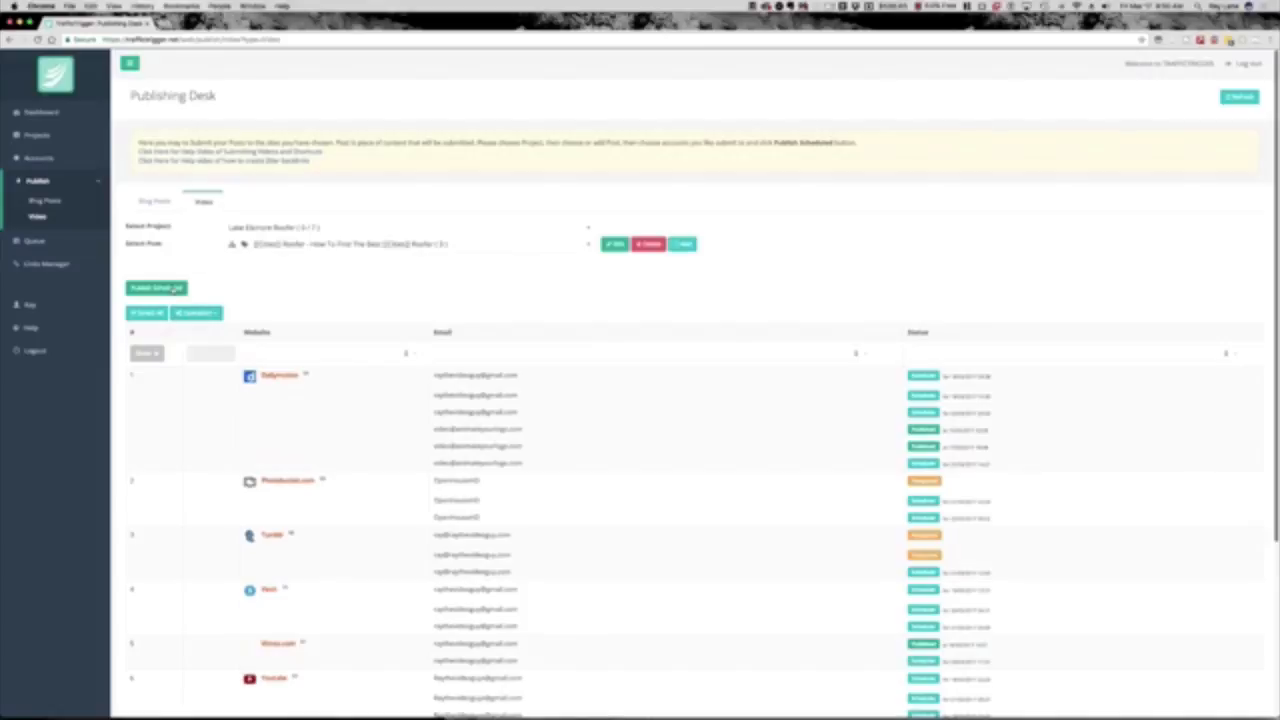
left_click(177, 288)
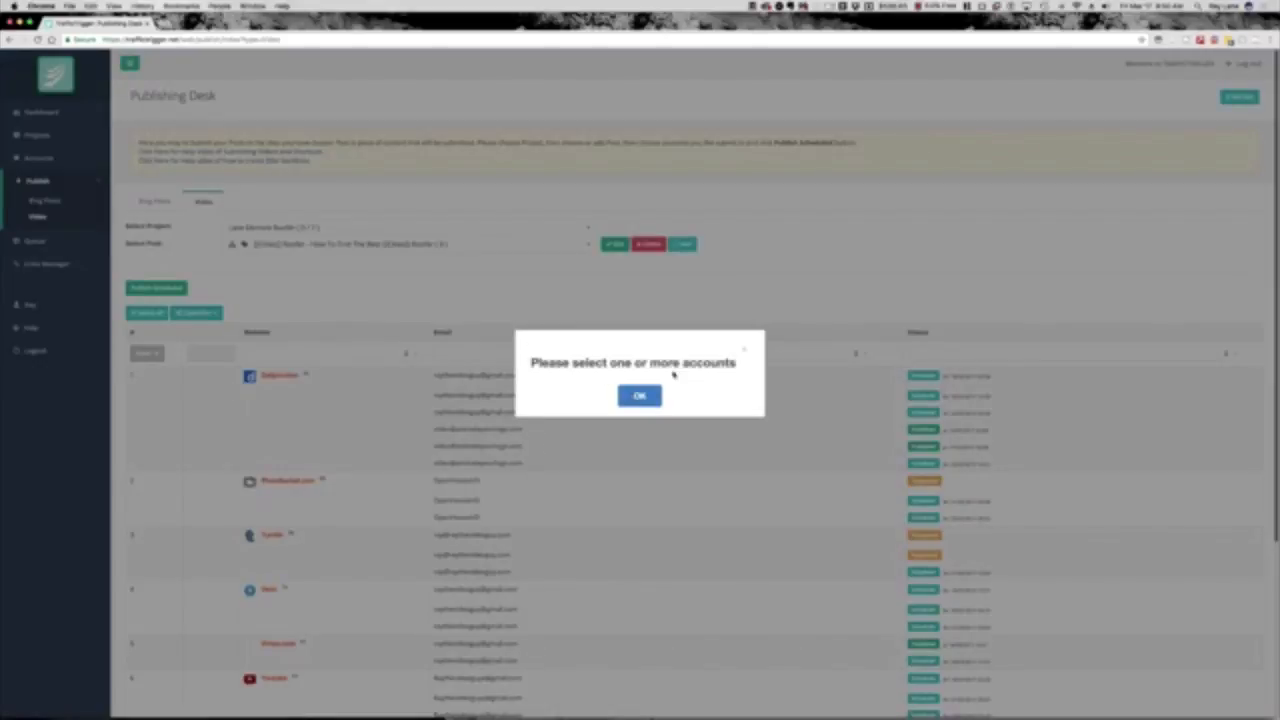
left_click(745, 350)
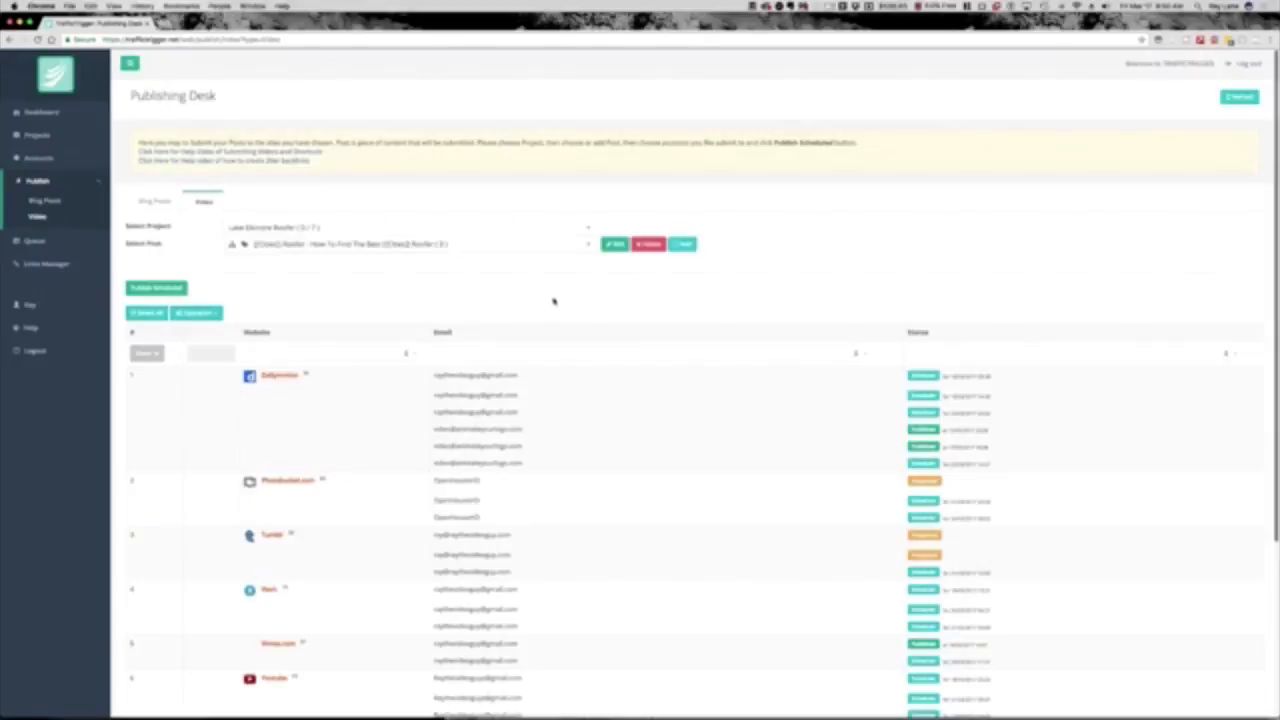